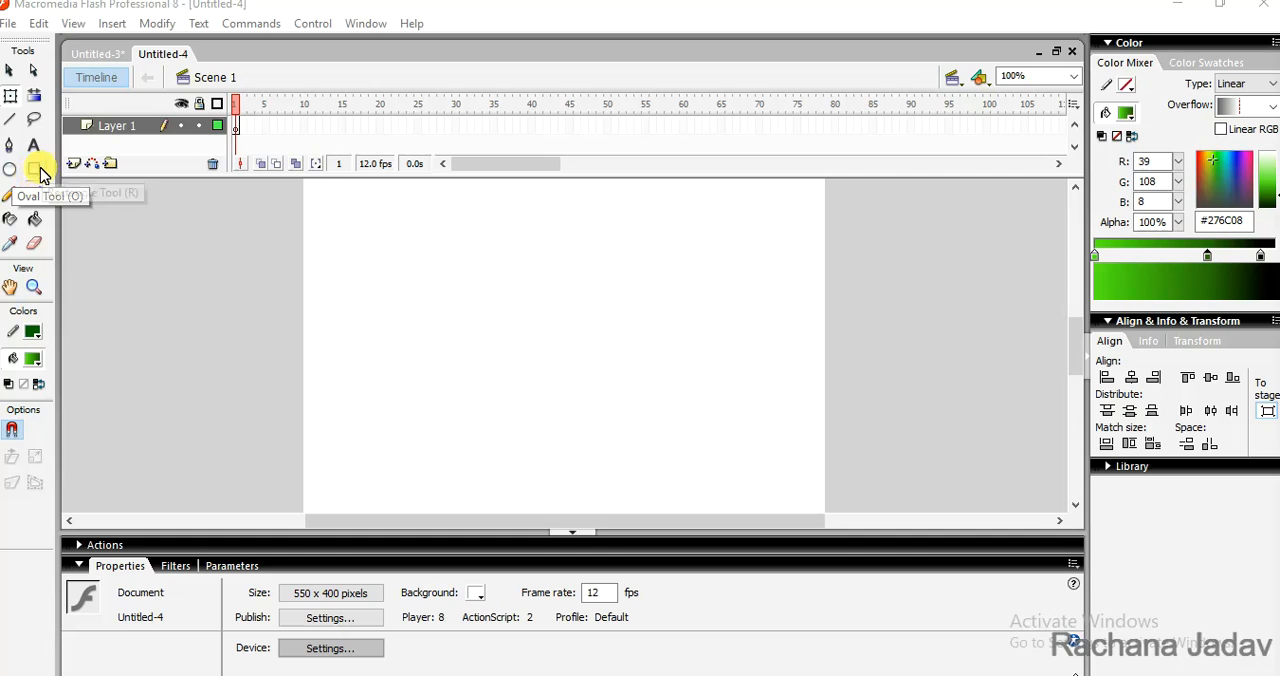
# - Set the fill to red #FF0000 and draw a pentagon about 189 by 194 px with the PolyStar tool
pyautogui.click(36, 170)
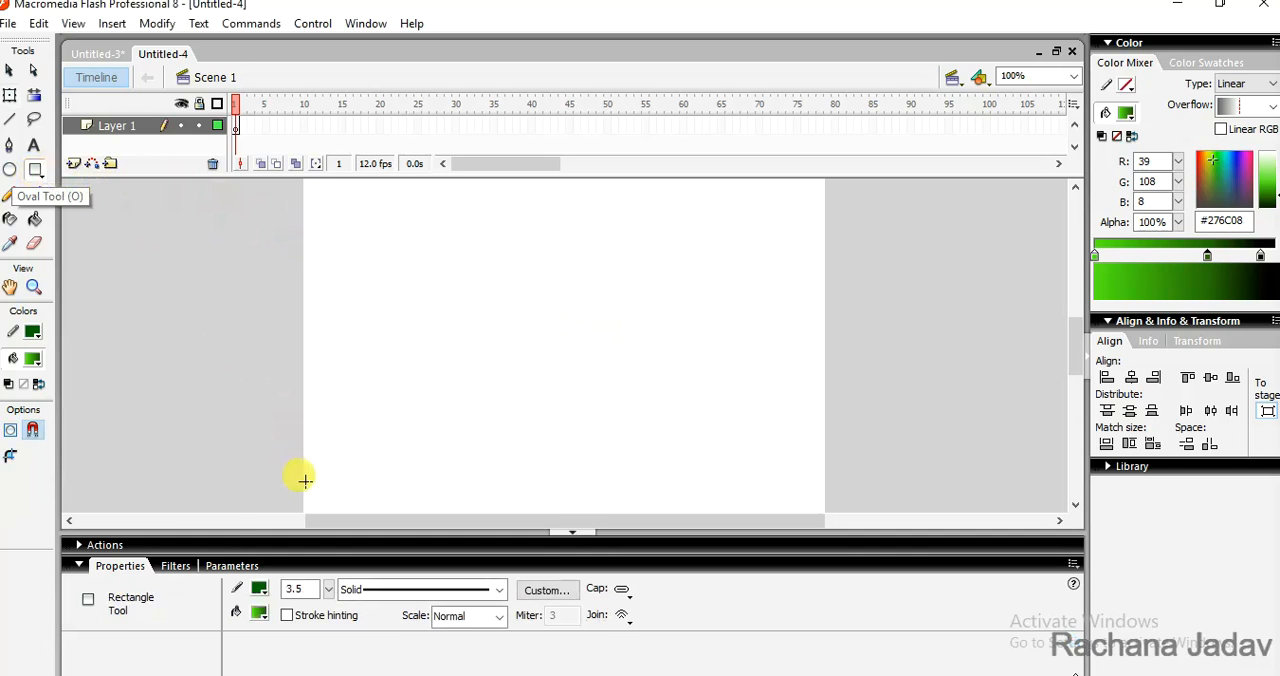
pyautogui.click(262, 616)
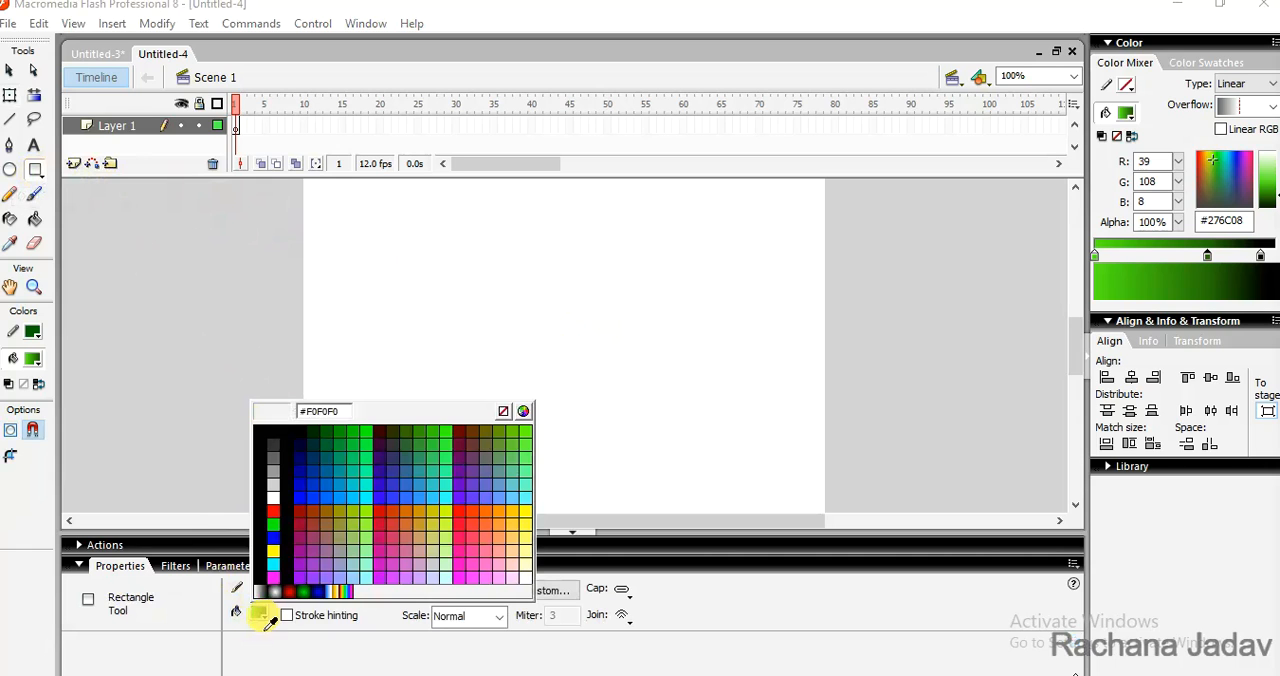
pyautogui.click(465, 511)
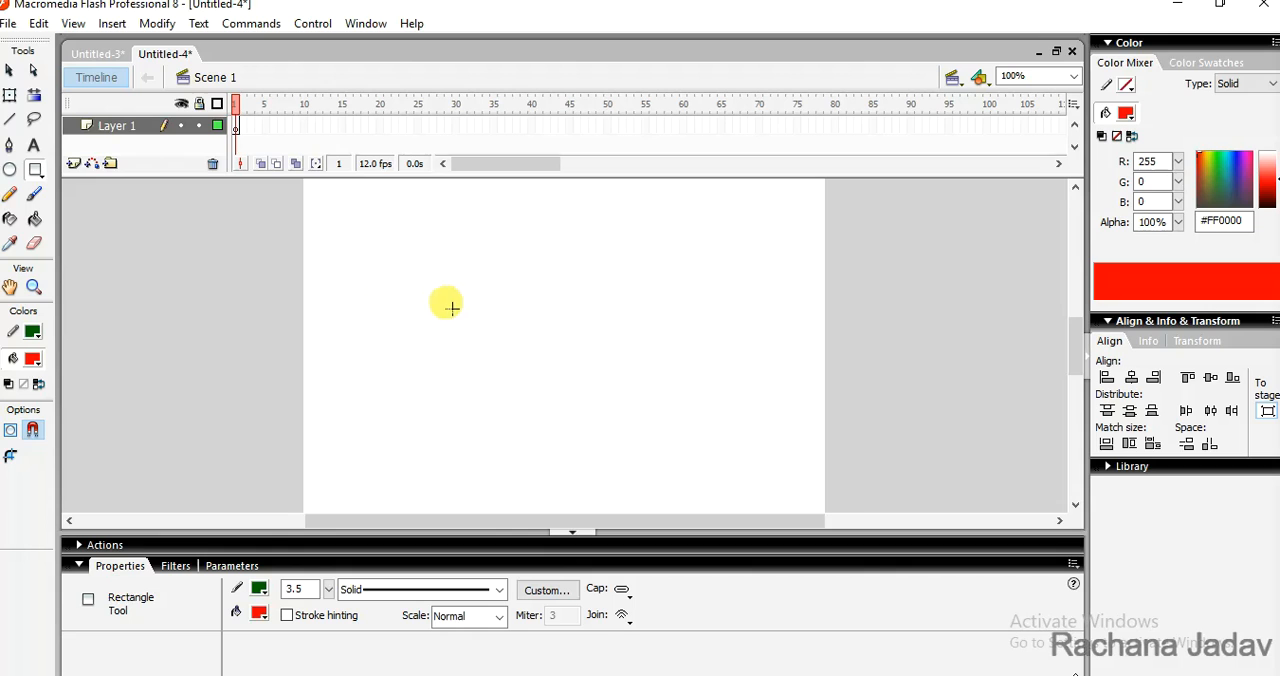
pyautogui.click(35, 170)
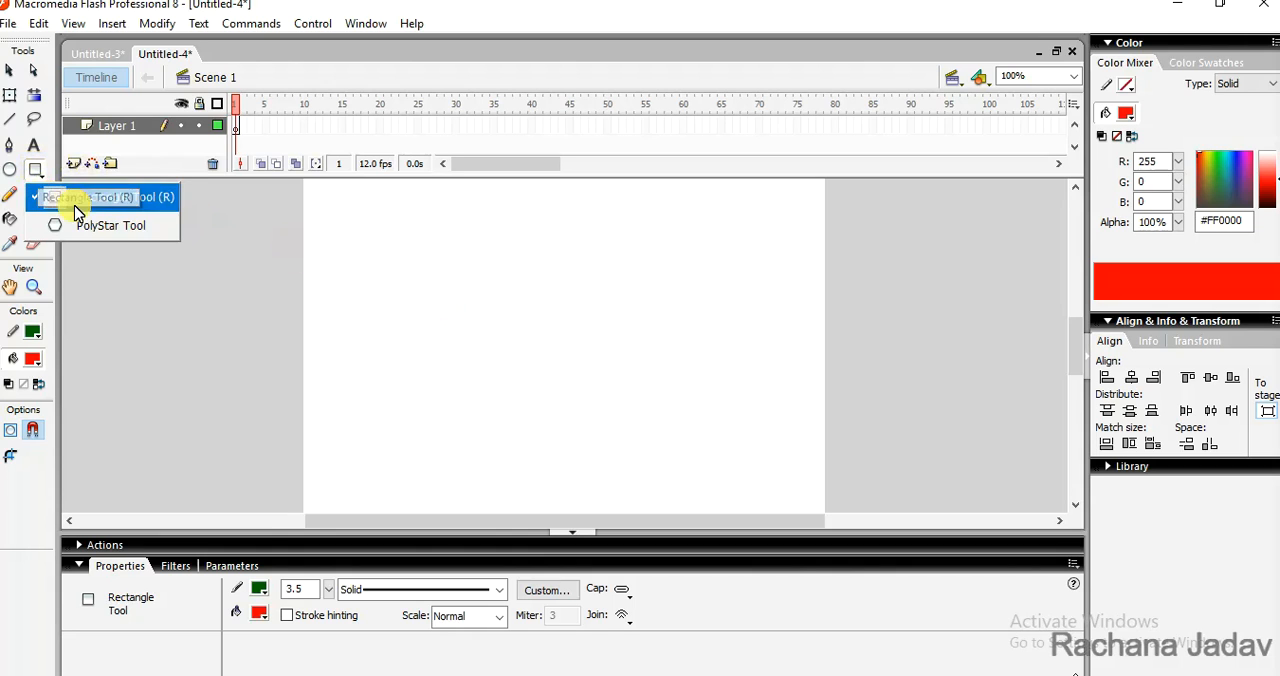
pyautogui.click(103, 226)
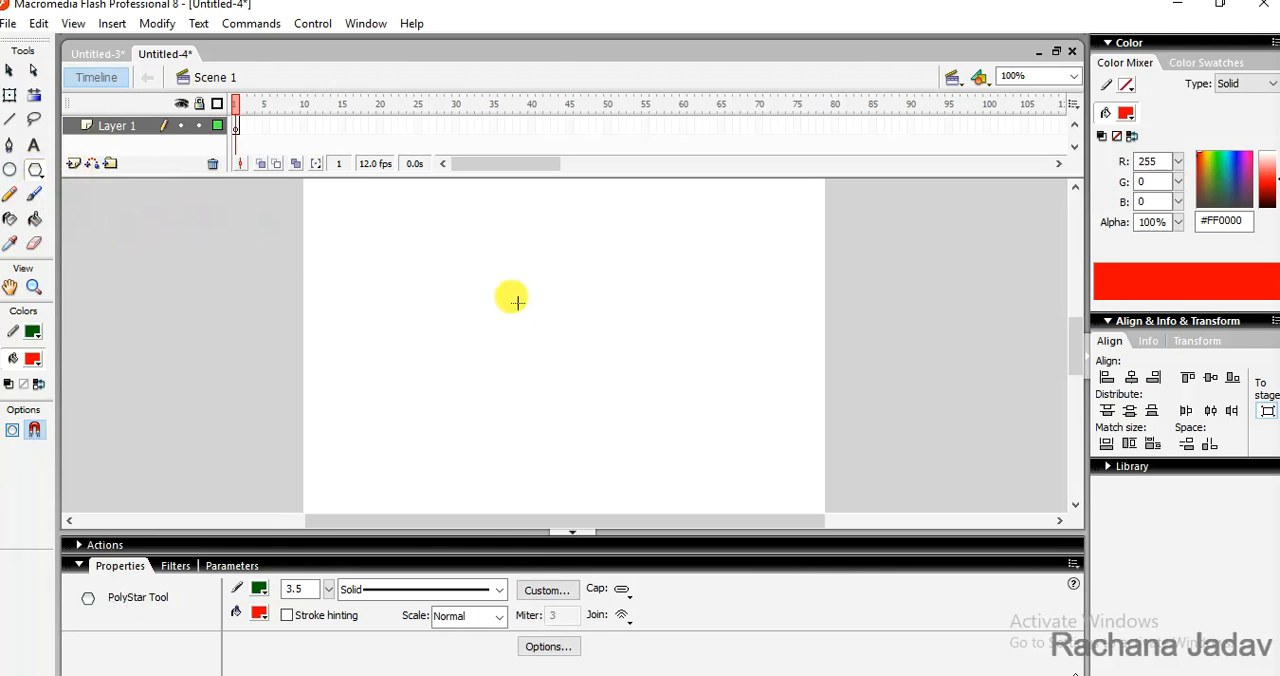
pyautogui.moveTo(516, 301); pyautogui.dragTo(587, 358)
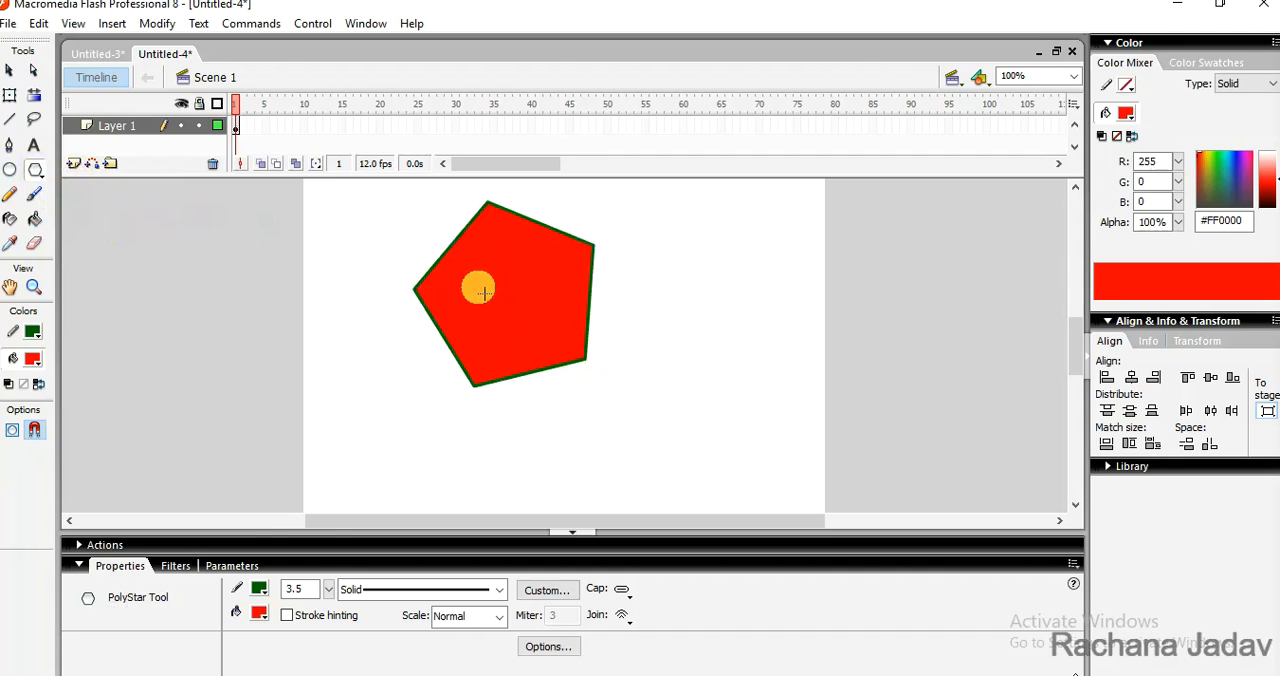
# - Select the pentagon's fill and outline together and move it to about X 114, Y 75
pyautogui.click(12, 76)
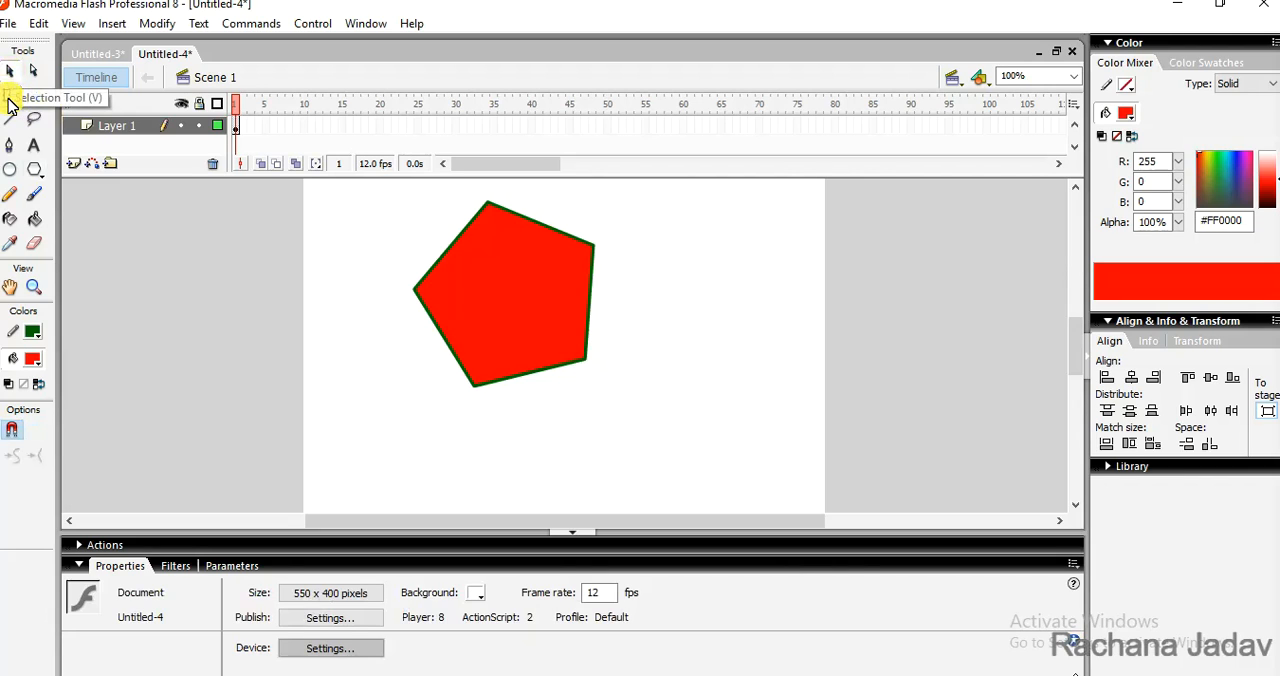
pyautogui.click(7, 98)
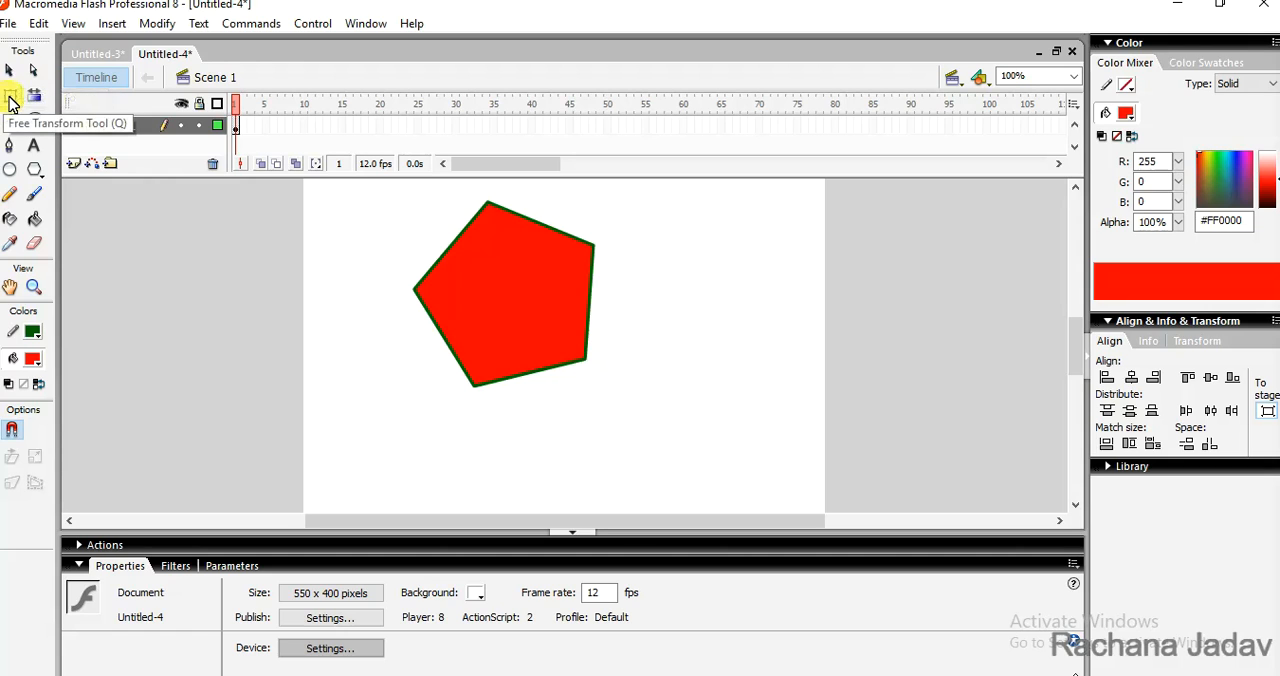
pyautogui.click(9, 70)
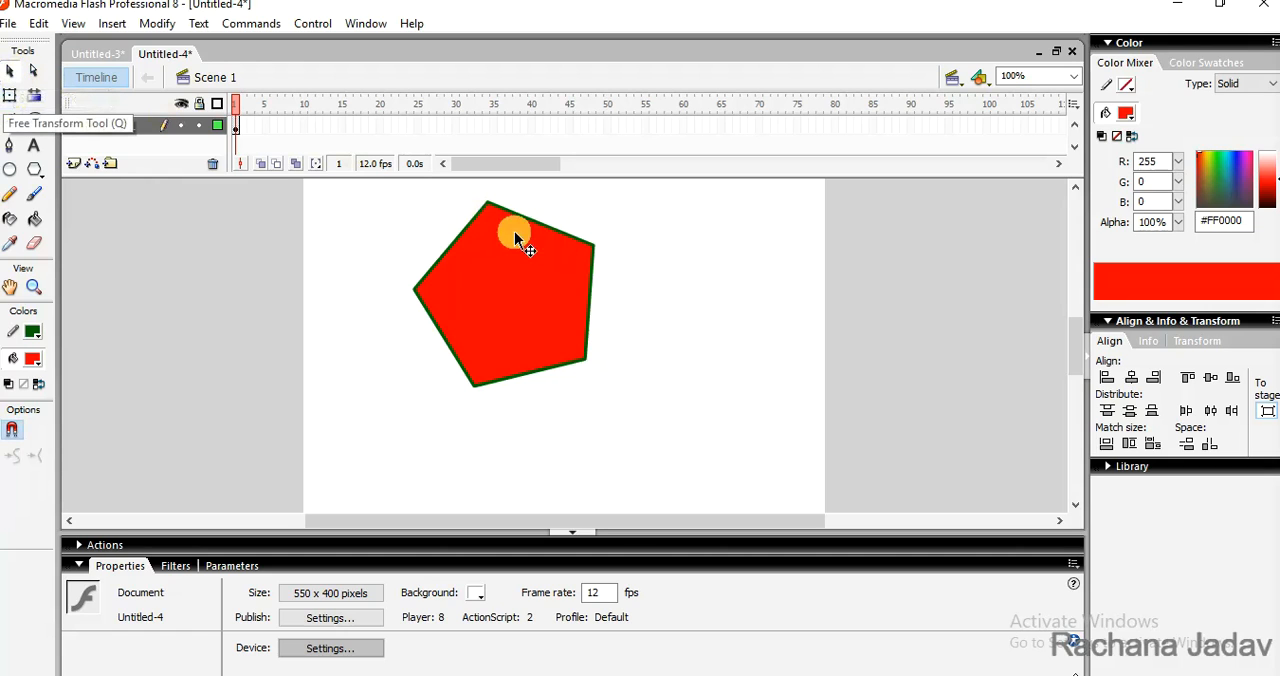
pyautogui.click(535, 264)
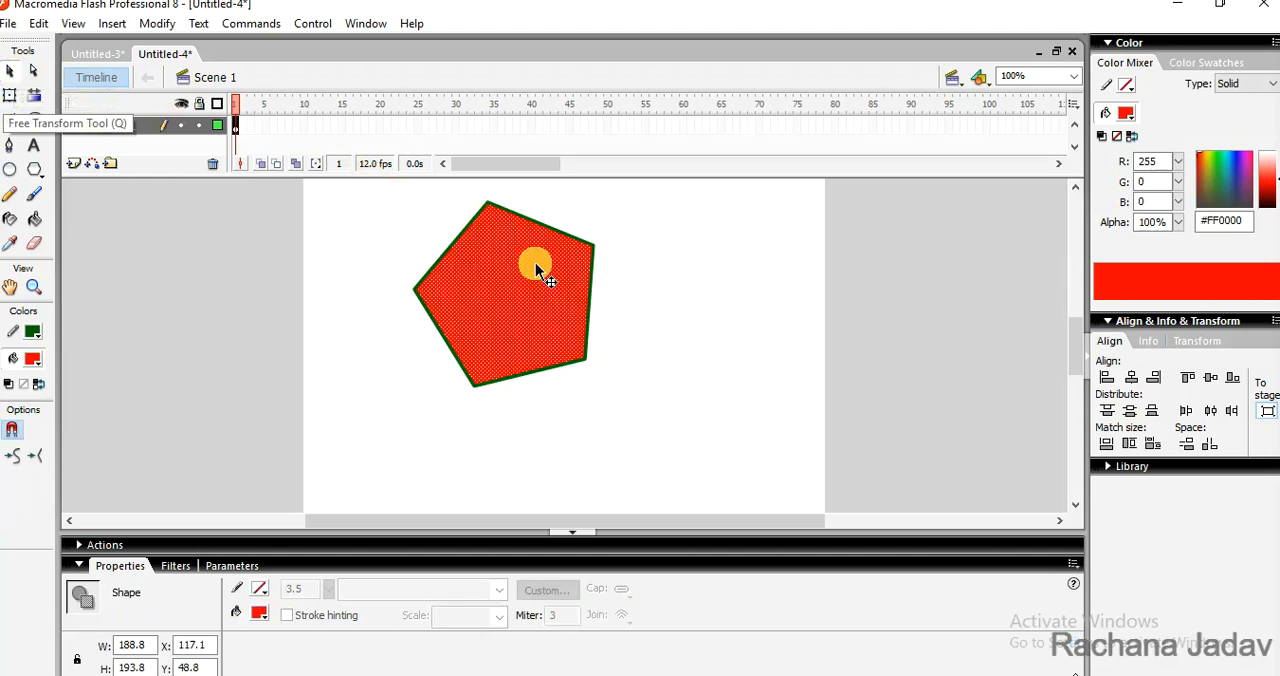
pyautogui.doubleClick(536, 264)
pyautogui.moveTo(508, 260); pyautogui.dragTo(669, 306)
pyautogui.moveTo(663, 305); pyautogui.dragTo(483, 280)
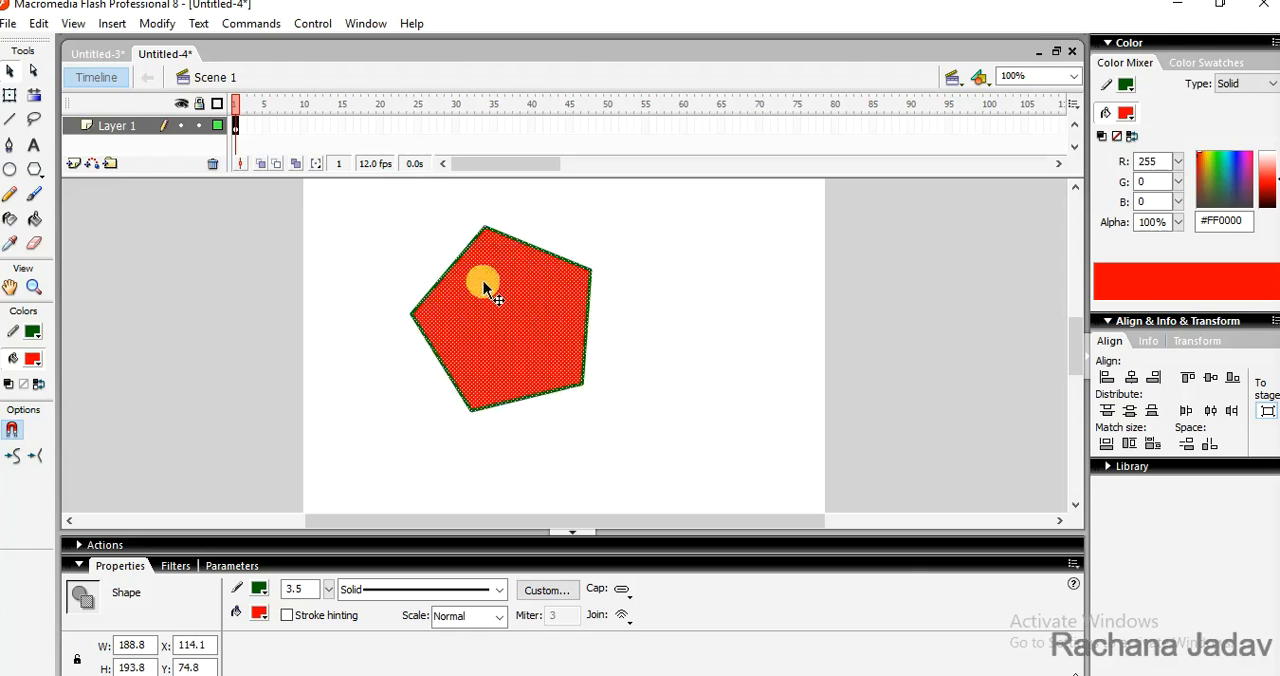
# - Scale the pentagon to about 260 by 267 px with Free Transform
pyautogui.click(14, 102)
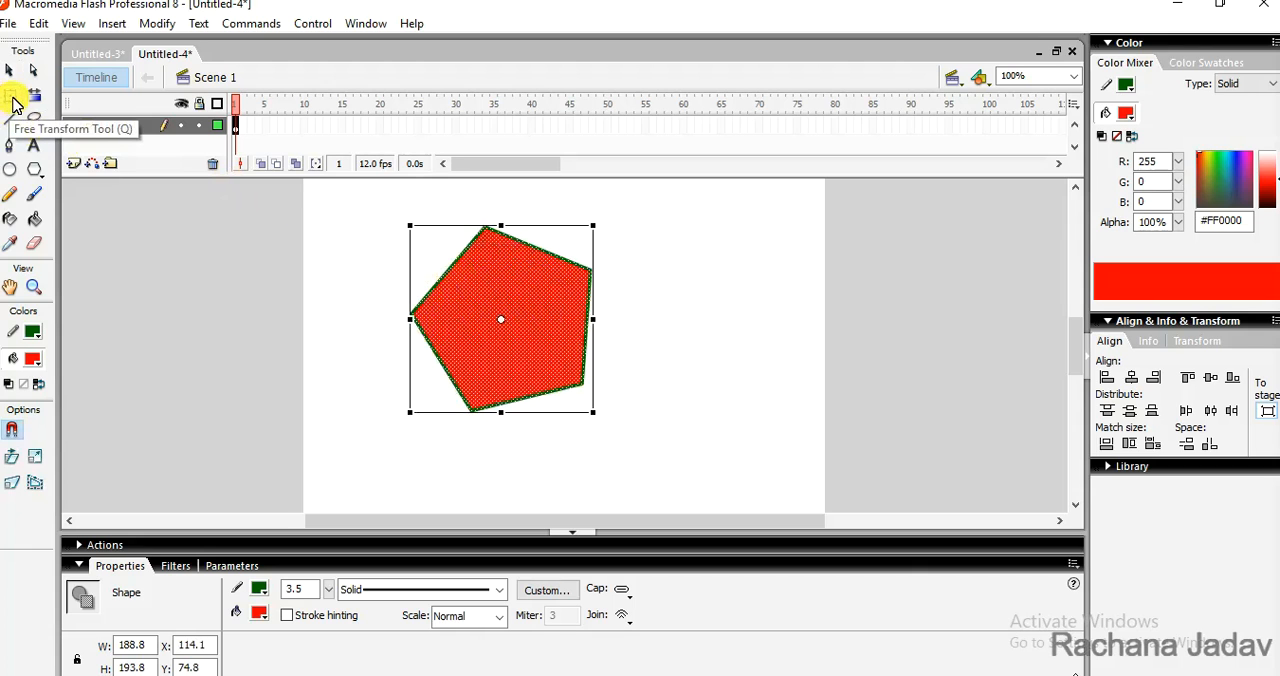
pyautogui.moveTo(593, 227); pyautogui.dragTo(681, 207)
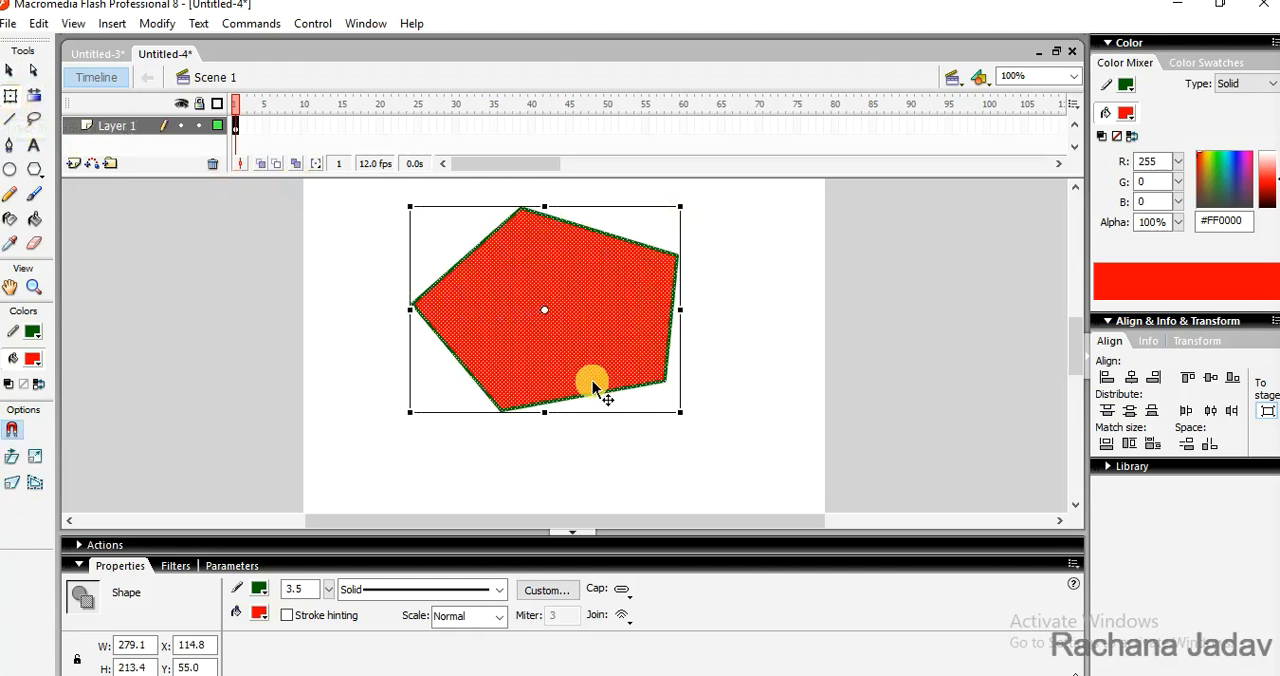
pyautogui.moveTo(544, 412); pyautogui.dragTo(566, 463)
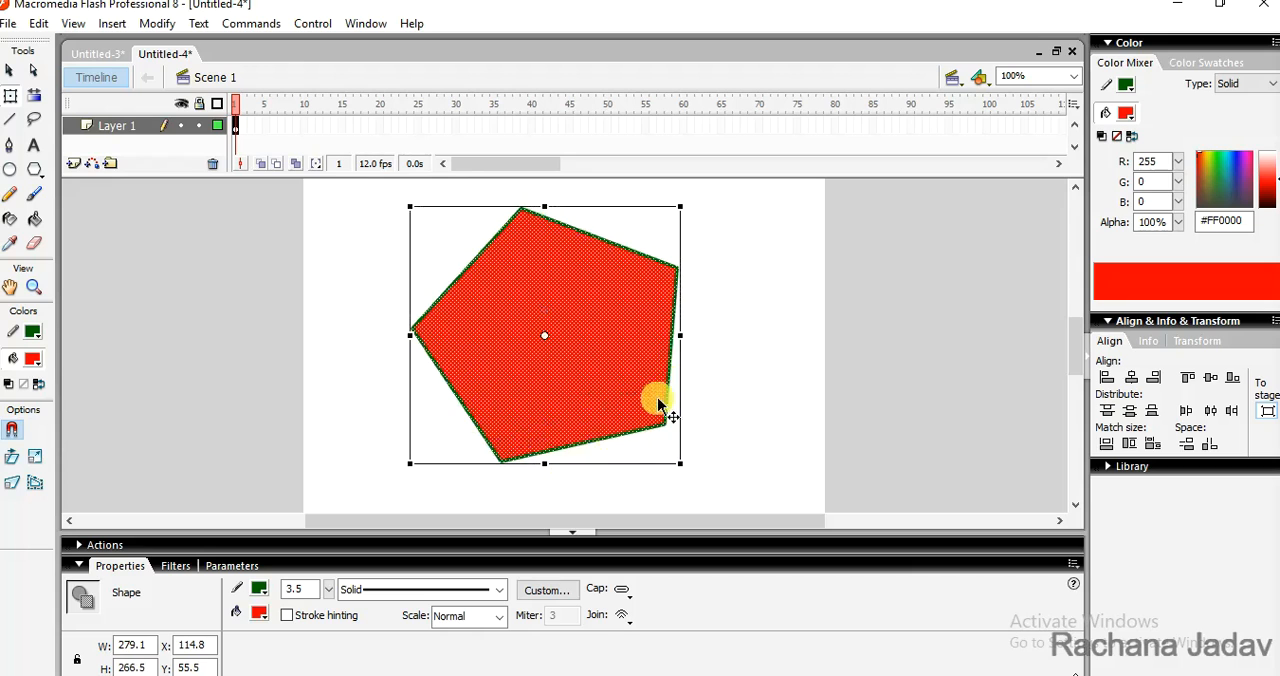
pyautogui.moveTo(679, 333); pyautogui.dragTo(667, 321)
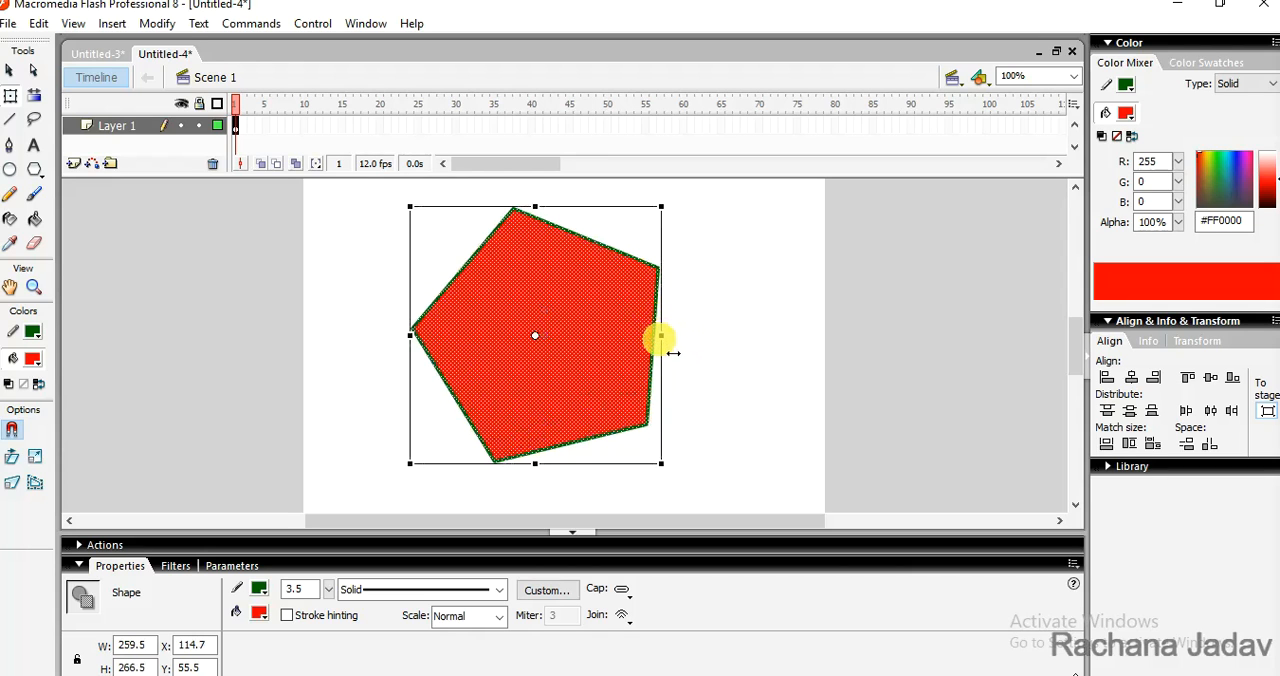
# - Skew and rotate the pentagon with Free Transform, placing it at about X 147, Y 81
pyautogui.moveTo(661, 347)
pyautogui.mouseDown()
pyautogui.moveTo(643, 286)
pyautogui.moveTo(654, 369)
pyautogui.moveTo(734, 352)
pyautogui.moveTo(652, 328)
pyautogui.mouseUp()
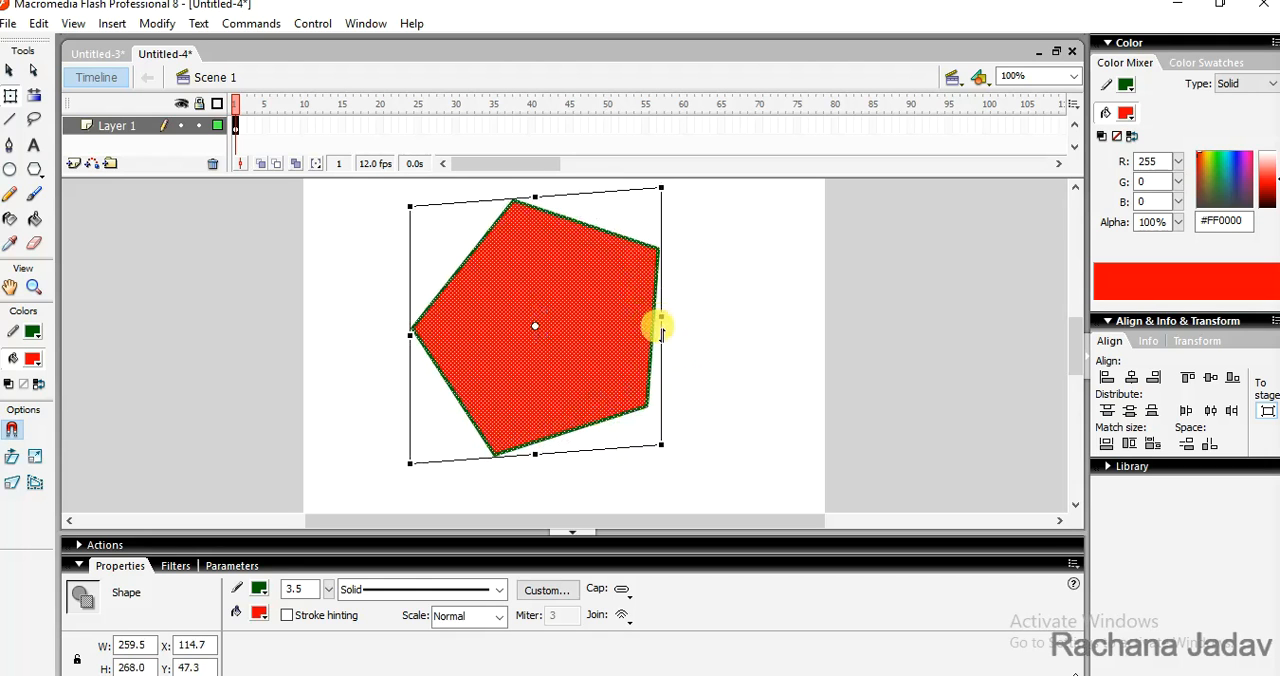
pyautogui.moveTo(651, 328); pyautogui.dragTo(664, 329)
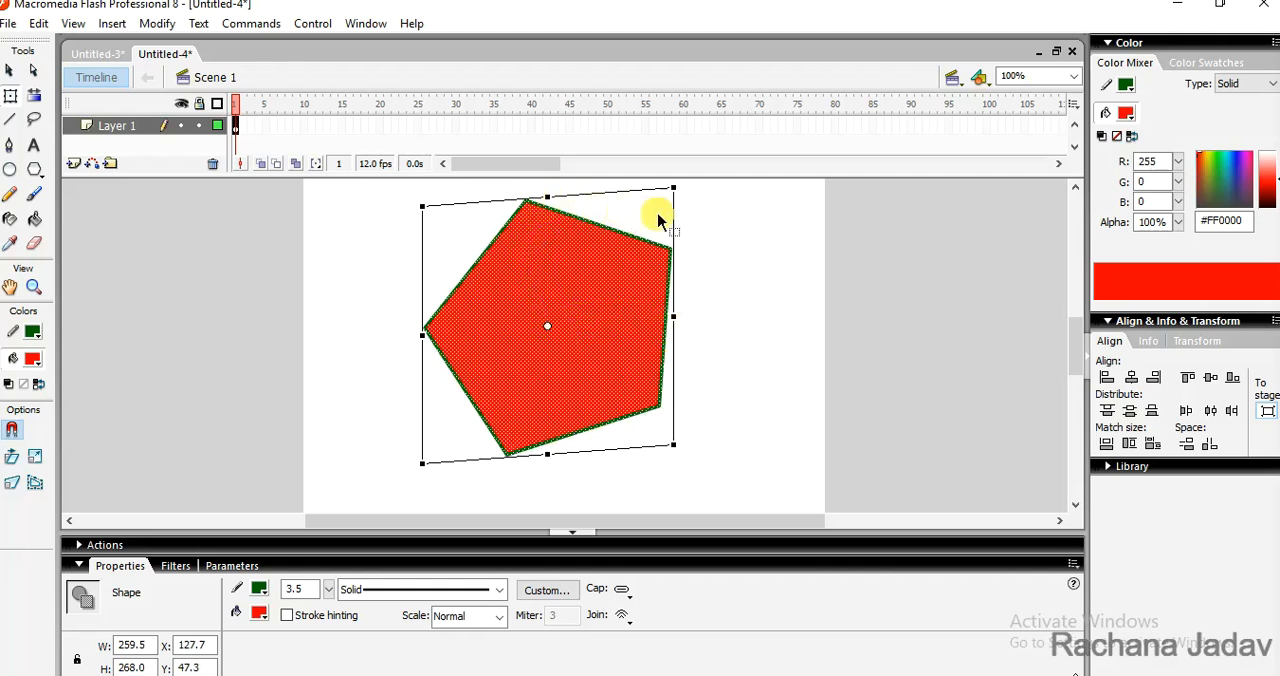
pyautogui.moveTo(675, 190); pyautogui.dragTo(452, 181)
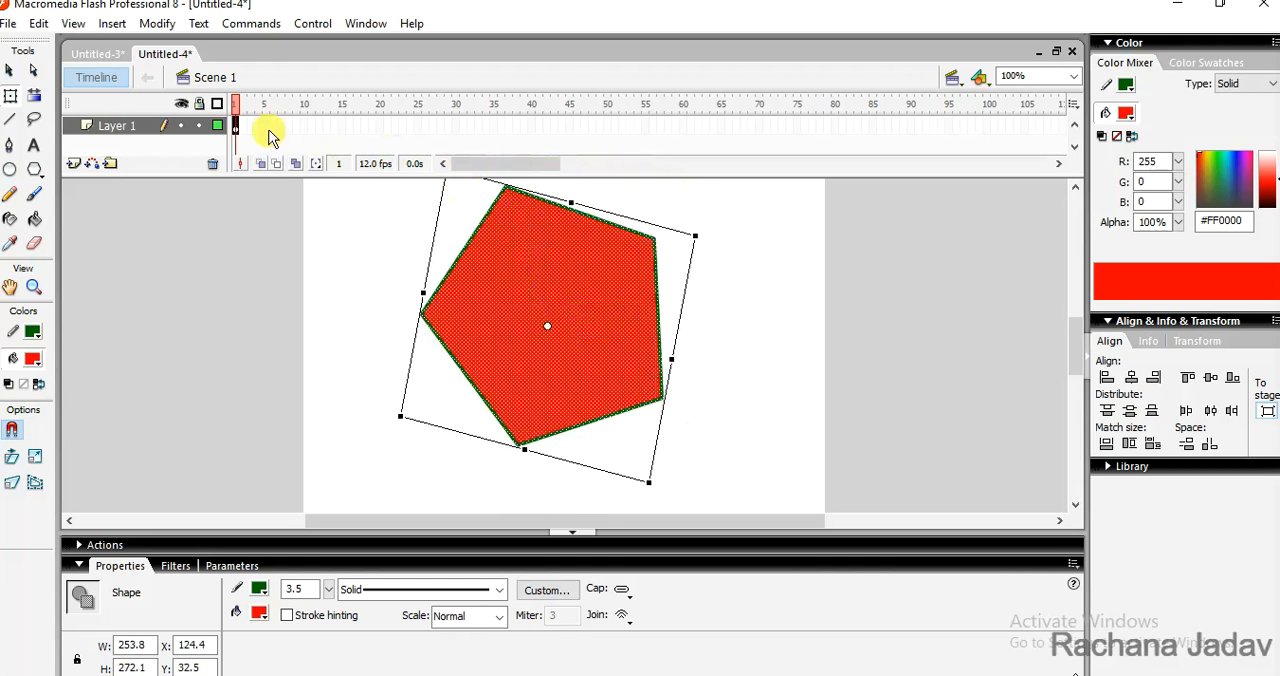
pyautogui.moveTo(550, 288); pyautogui.dragTo(570, 334)
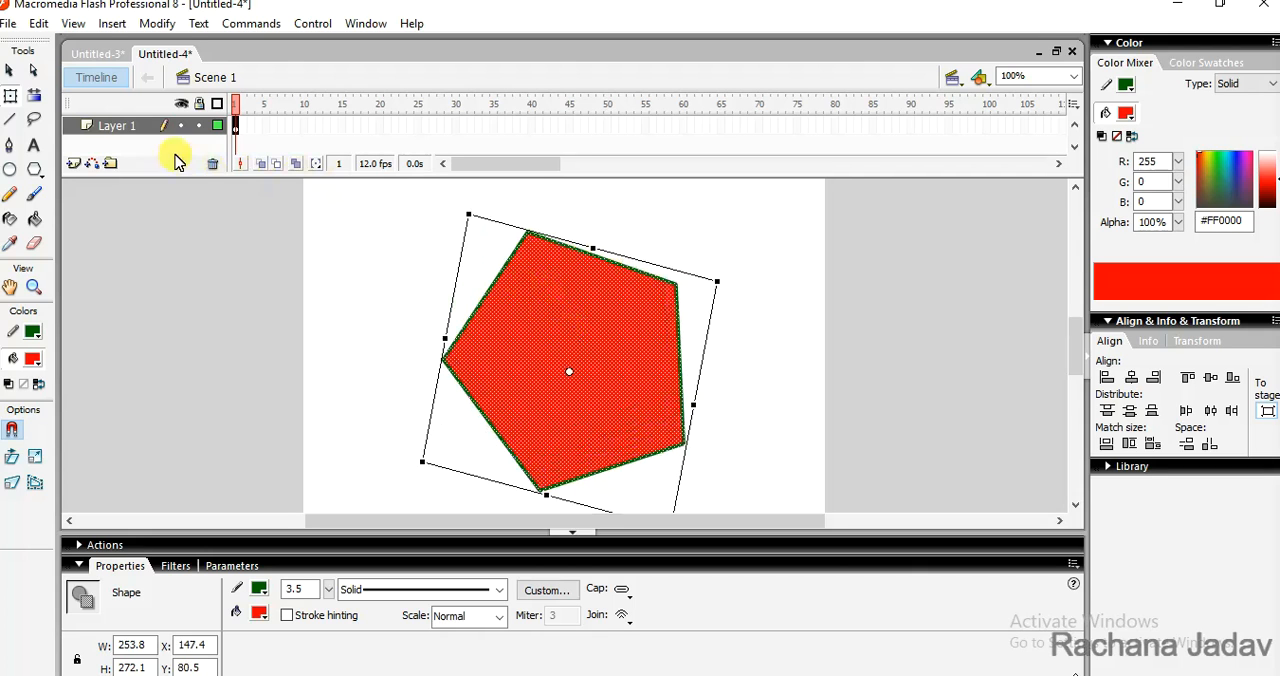
pyautogui.click(158, 25)
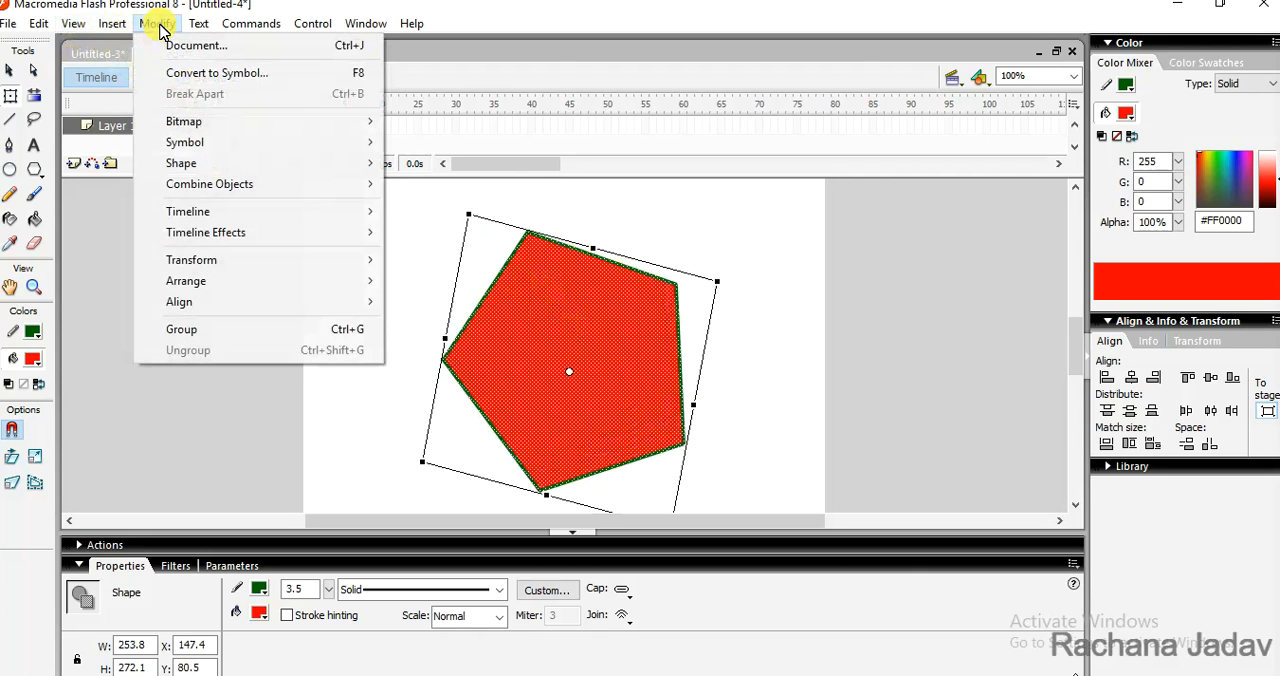
pyautogui.moveTo(294, 266)
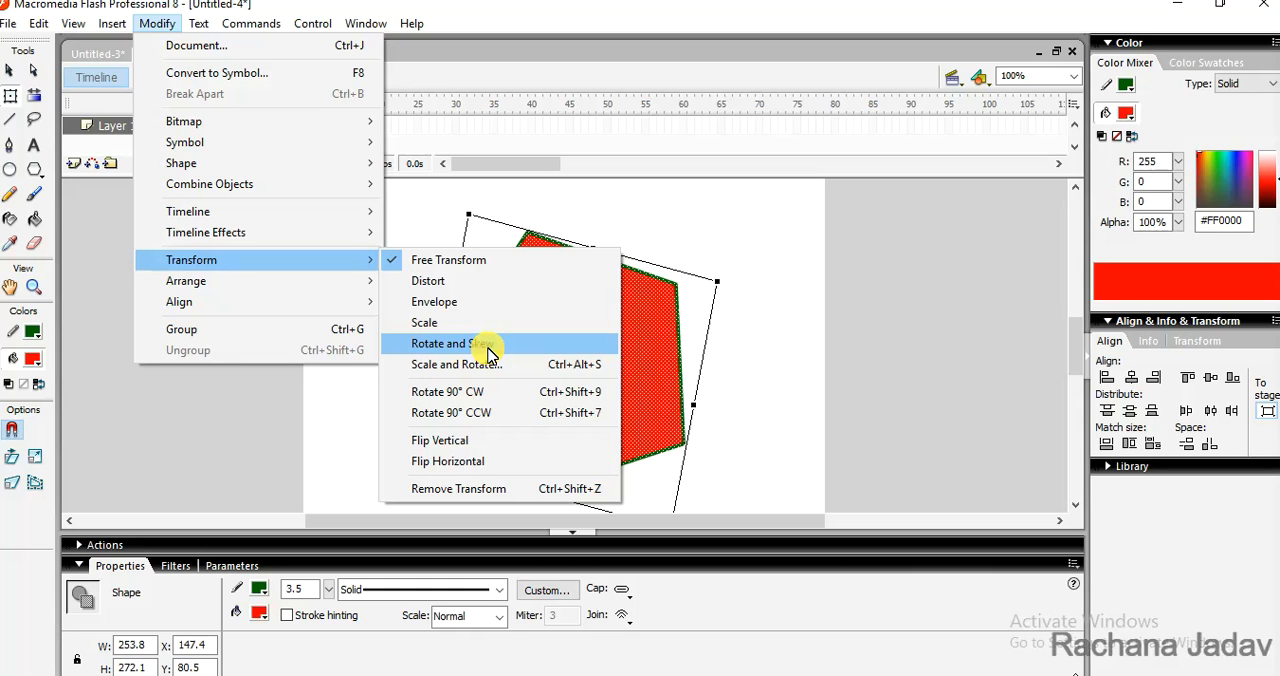
pyautogui.click(783, 296)
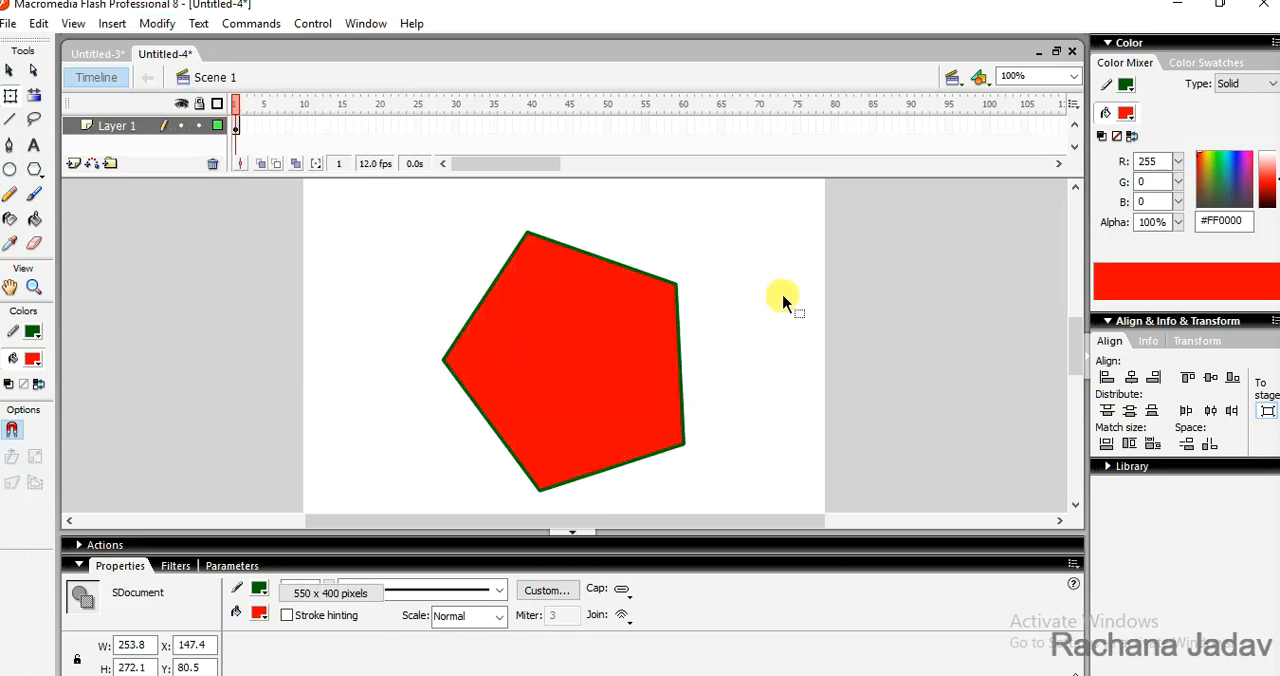
# - Delete the whole pentagon, including its outline, from the stage
pyautogui.doubleClick(552, 338)
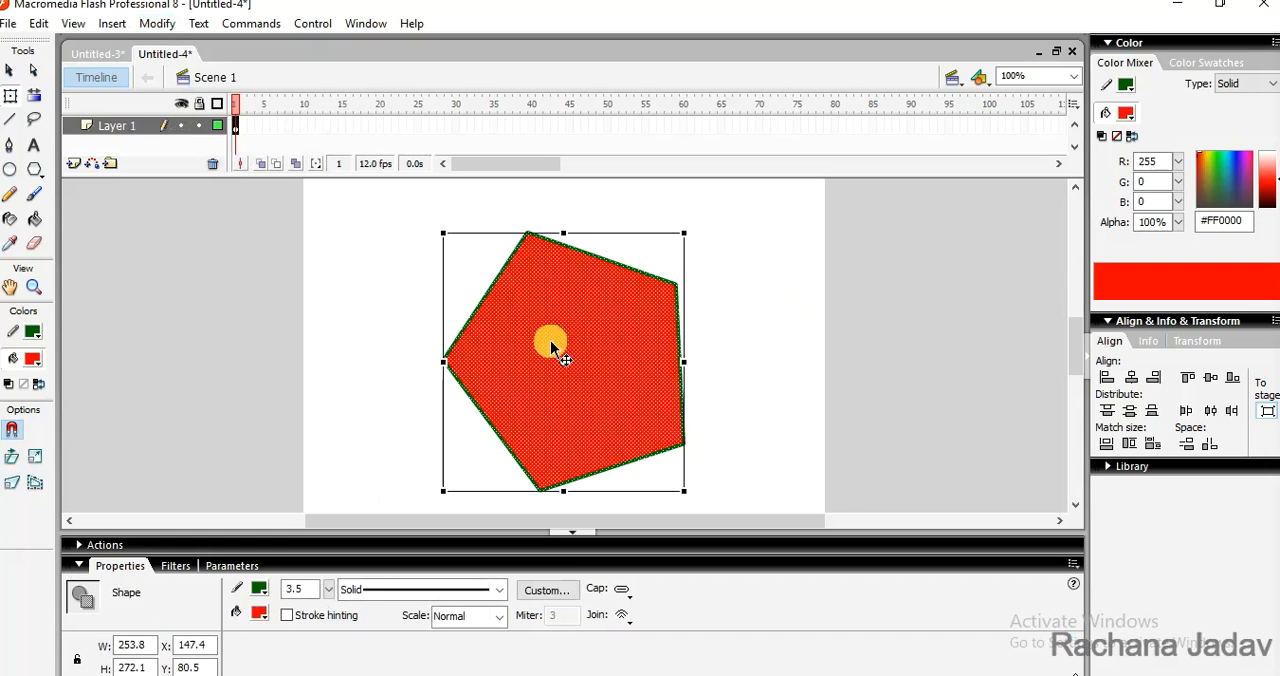
pyautogui.press('Delete')
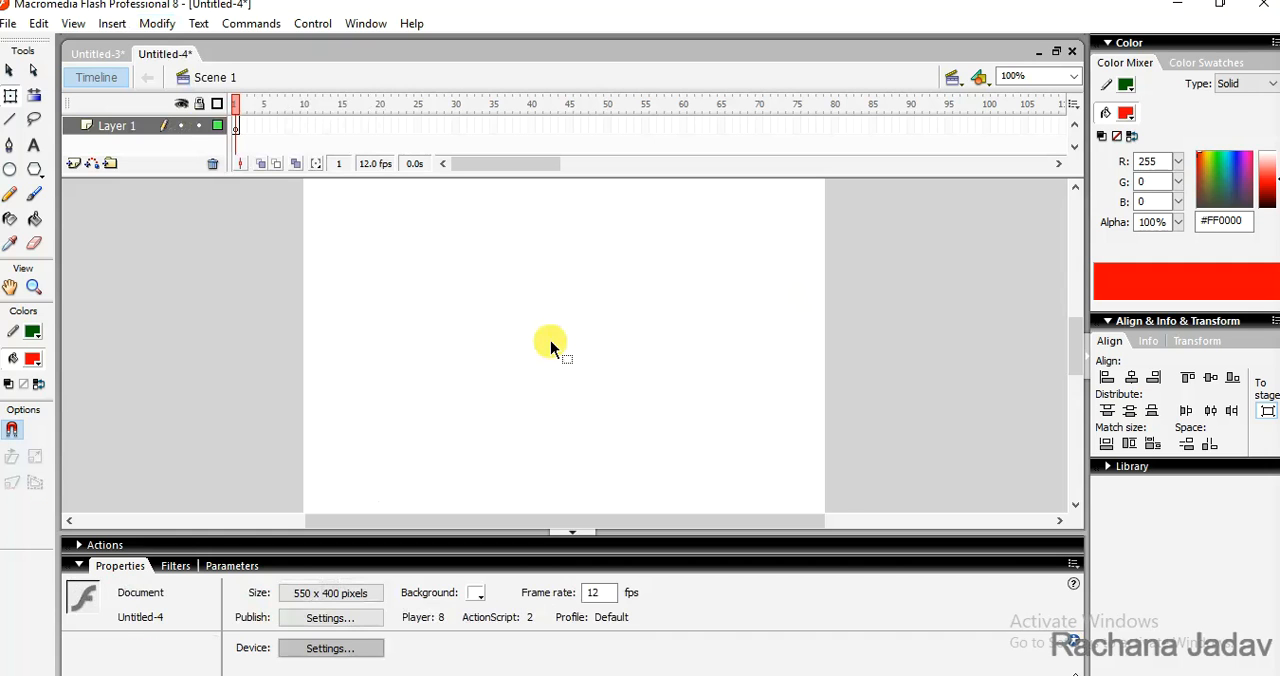
# - Draw a red oval about 130 px wide near the stage's left edge and a pentagon about 108 by 104 px overlapping its upper half
pyautogui.click(13, 171)
pyautogui.moveTo(322, 340); pyautogui.dragTo(447, 398)
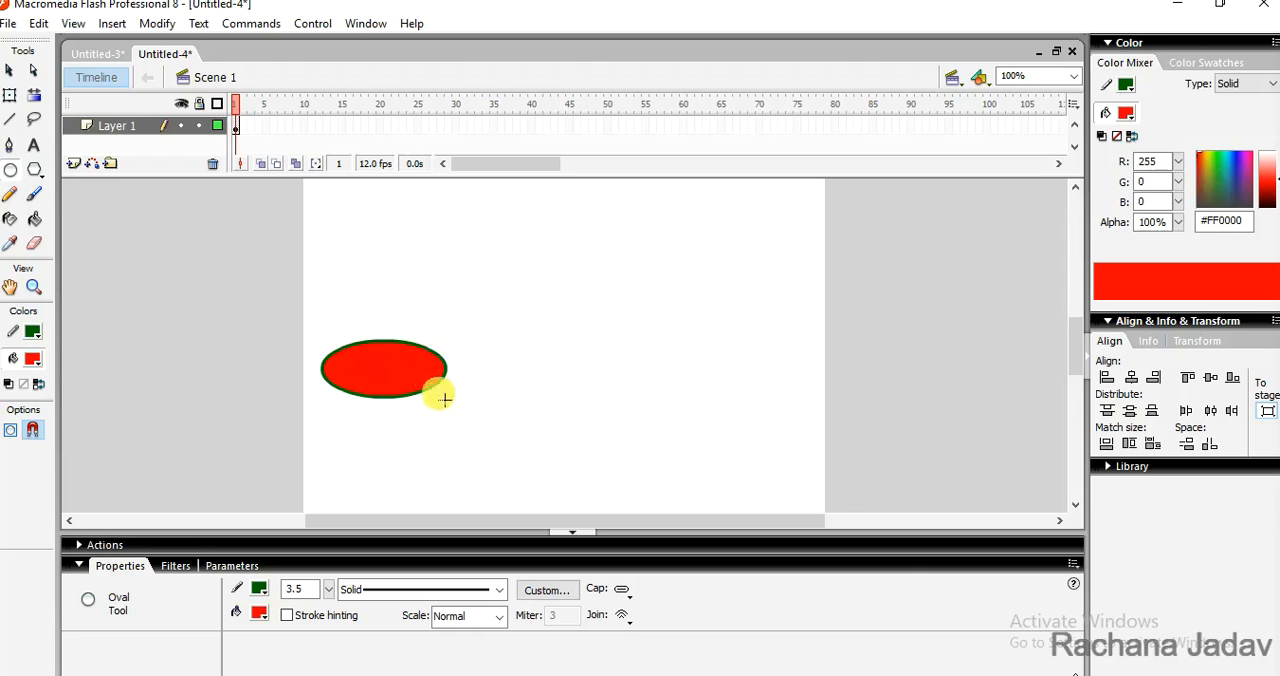
pyautogui.click(34, 171)
pyautogui.moveTo(390, 332); pyautogui.dragTo(420, 370)
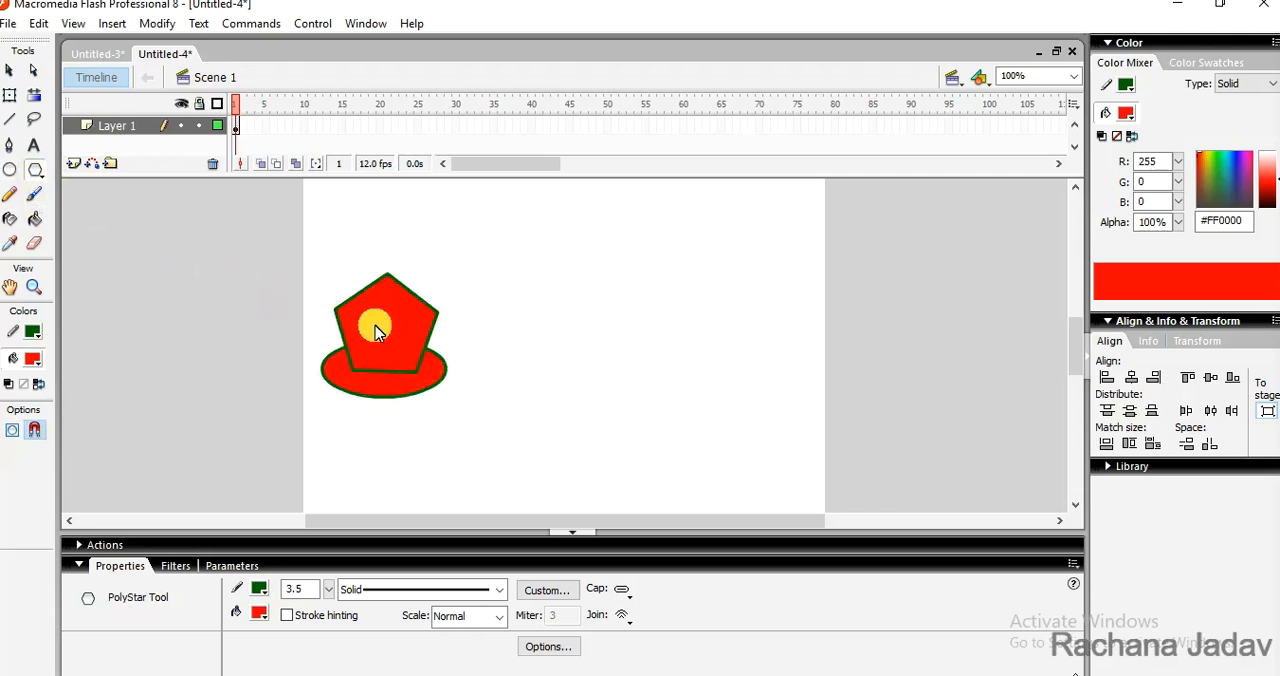
# - Try to move only the pentagon's fill away from its outline, and undo the move
pyautogui.click(11, 72)
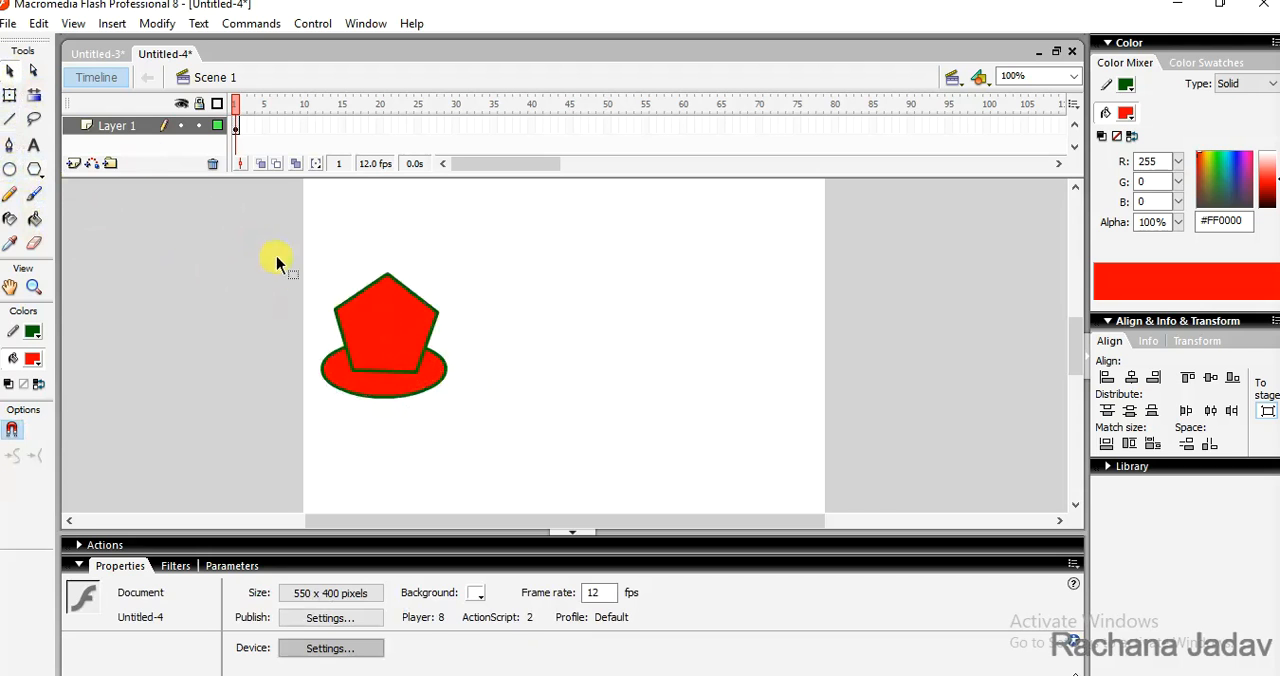
pyautogui.moveTo(350, 304); pyautogui.dragTo(382, 332)
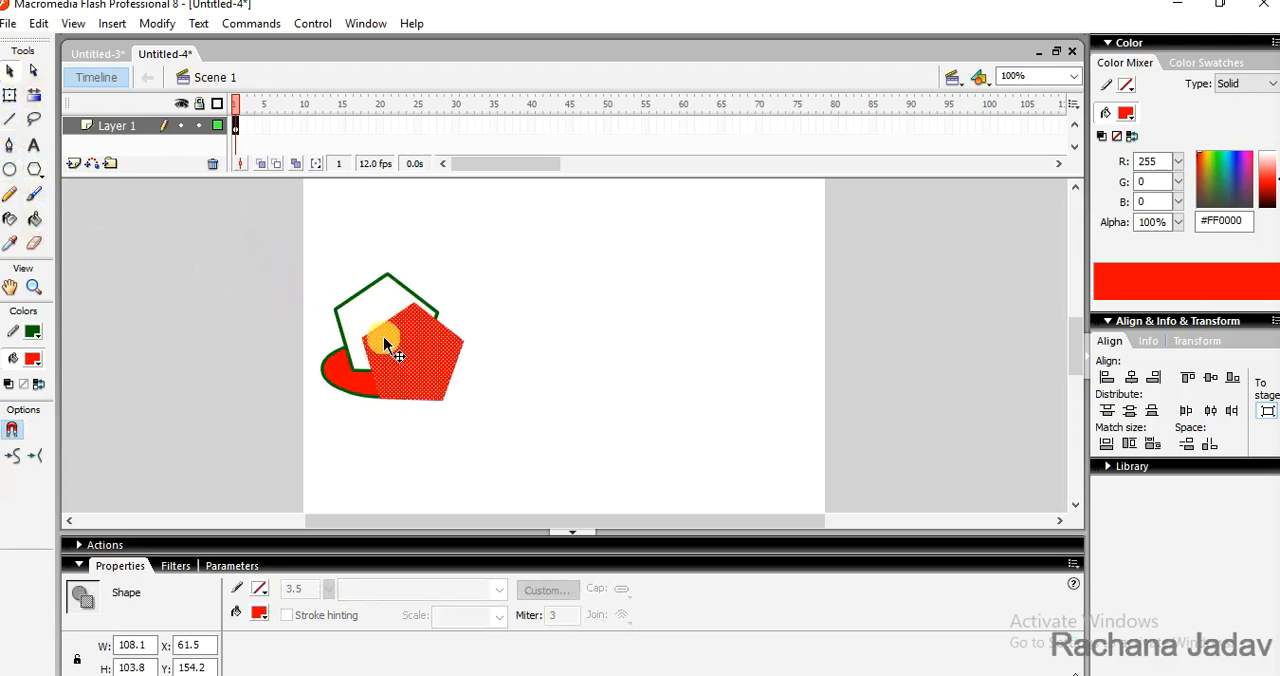
pyautogui.hotkey('ctrl', 'z')
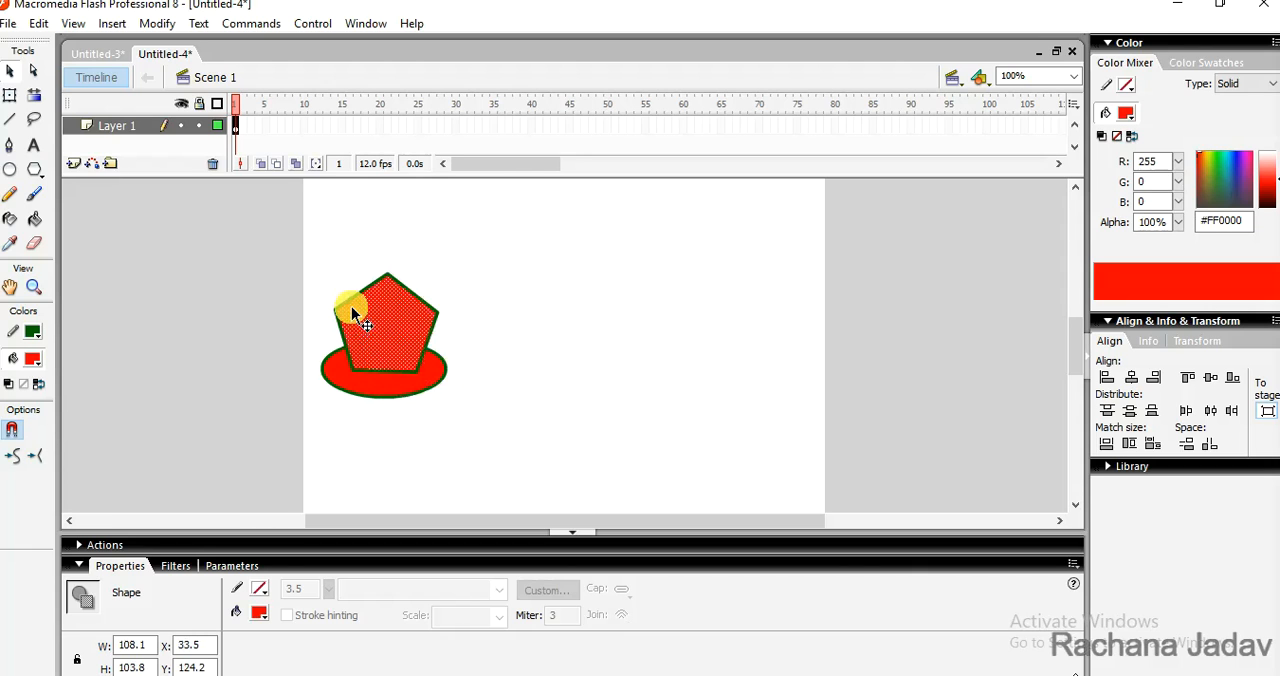
# - Select the pentagon's fill and outline together and move it slightly down to about Y 129
pyautogui.doubleClick(351, 306)
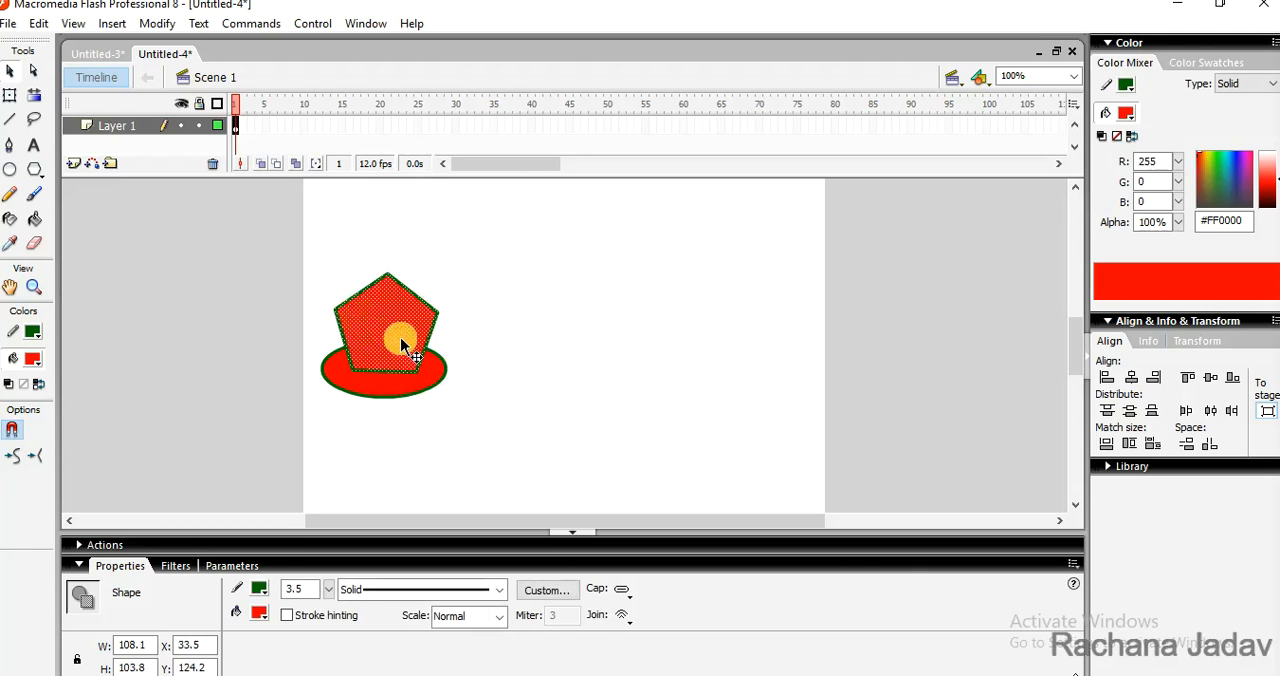
pyautogui.moveTo(400, 340); pyautogui.dragTo(410, 345)
pyautogui.click(539, 369)
# - Try to move the pentagon with its outline down and to the right across the oval, and undo the move
pyautogui.doubleClick(394, 329)
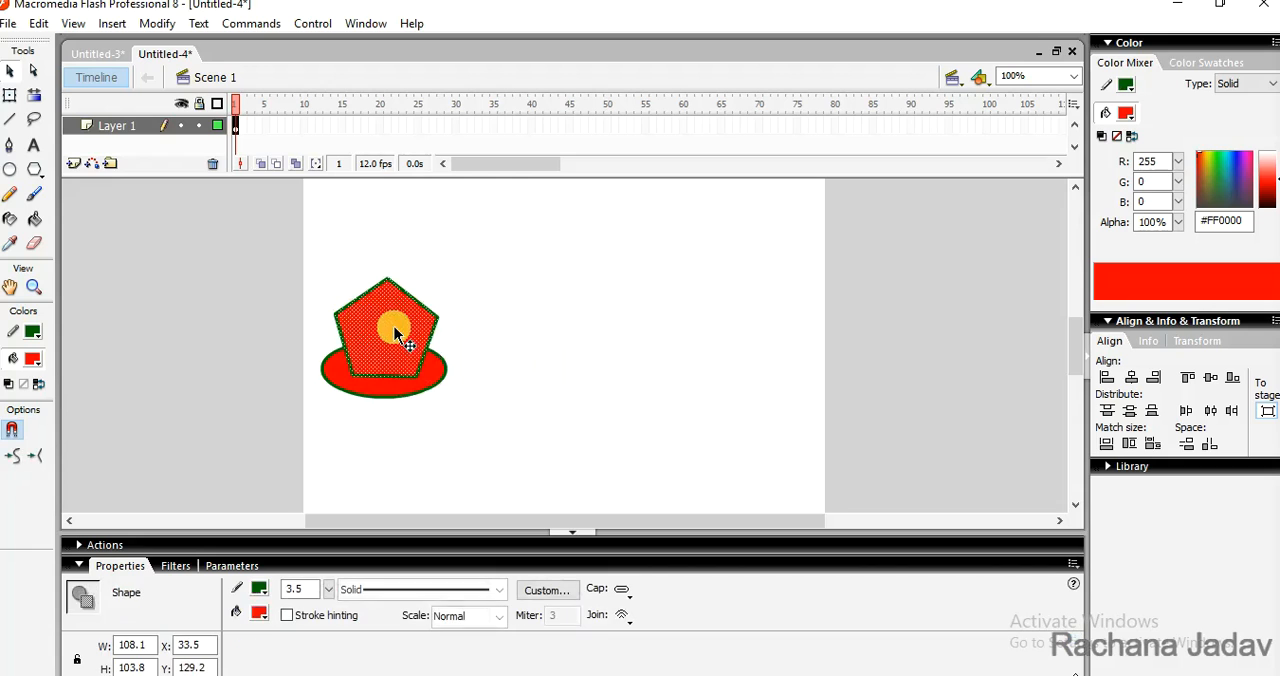
pyautogui.moveTo(394, 326); pyautogui.dragTo(444, 367)
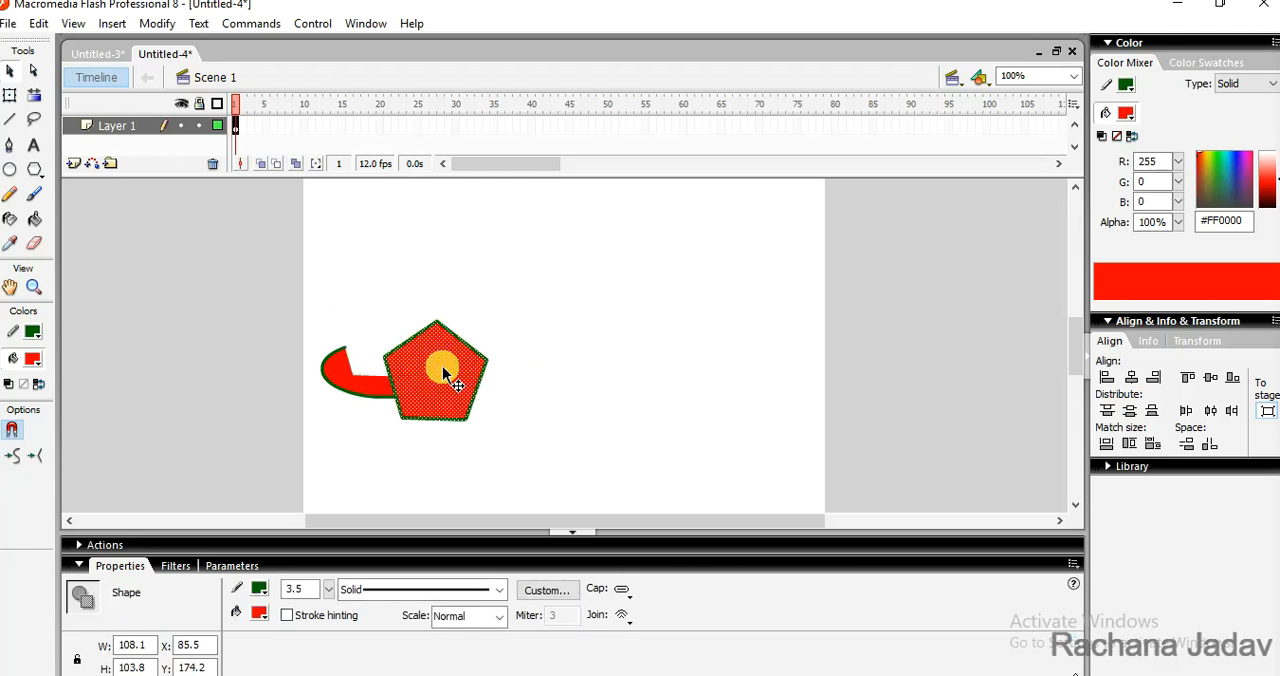
pyautogui.hotkey('ctrl', 'z')
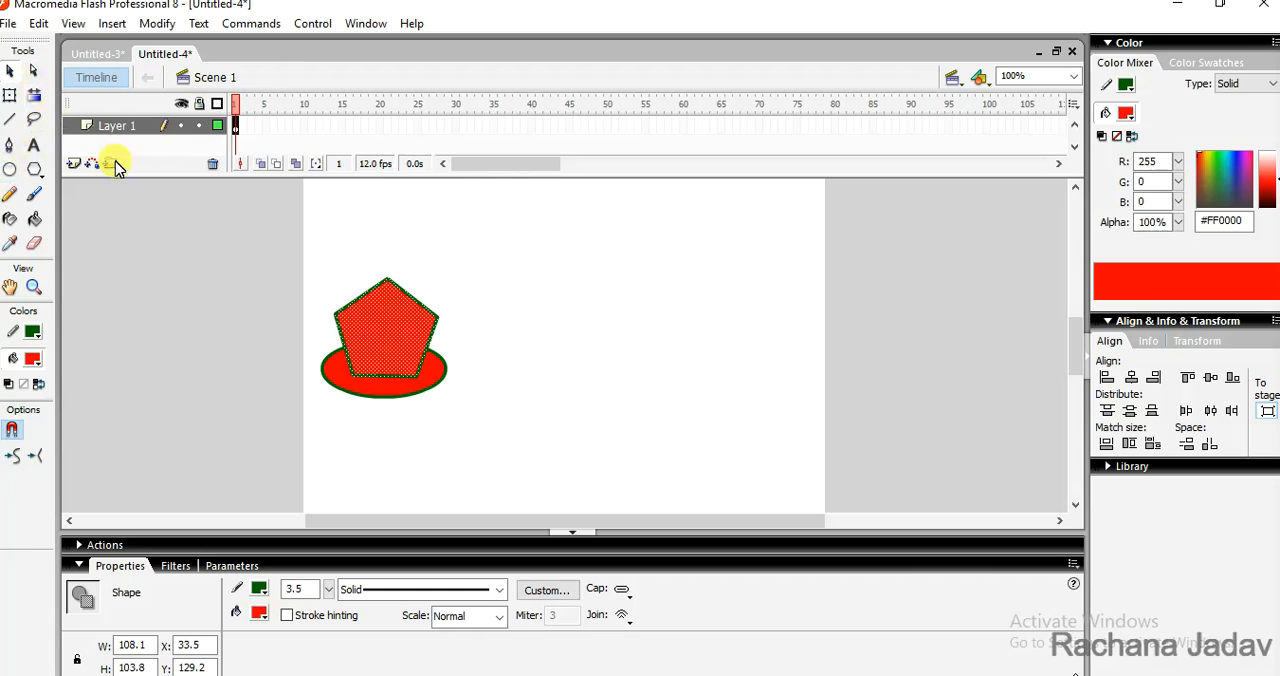
# - Select the oval and pentagon together and group them
pyautogui.moveTo(371, 359); pyautogui.dragTo(480, 436)
pyautogui.hotkey('ctrl', 'g')
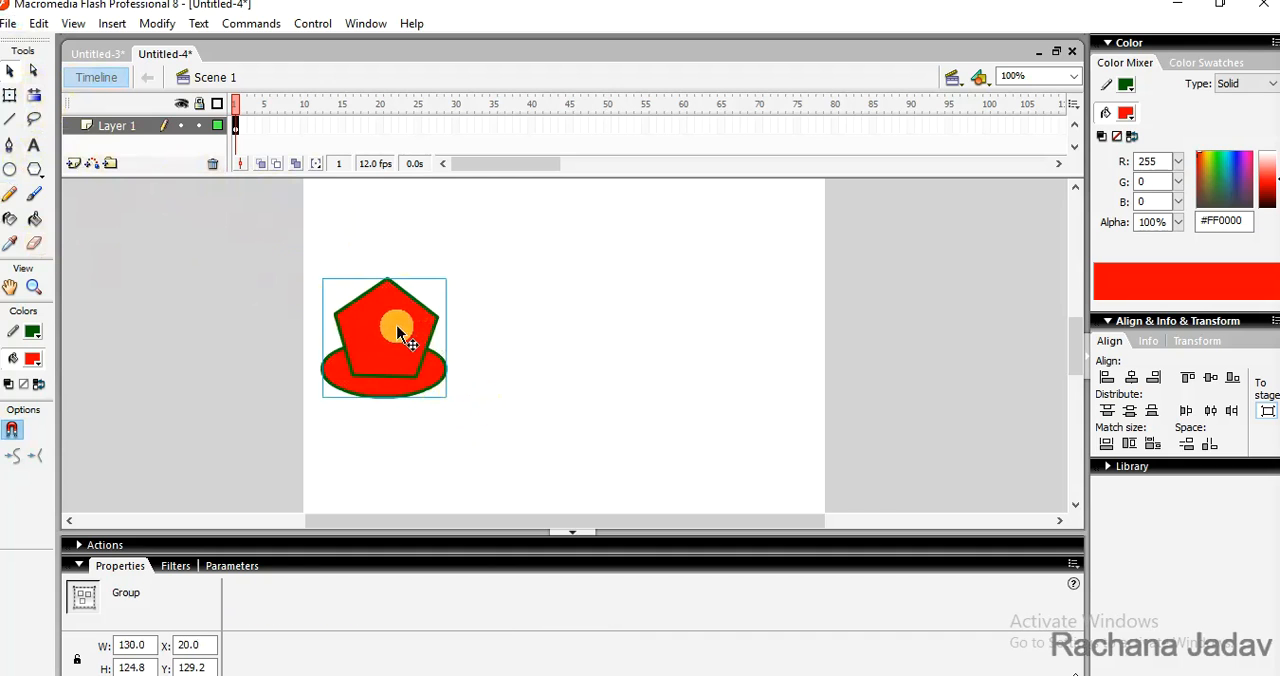
# - Copy the grouped oval and pentagon and paste a duplicate in the centre of the stage
pyautogui.click(150, 24)
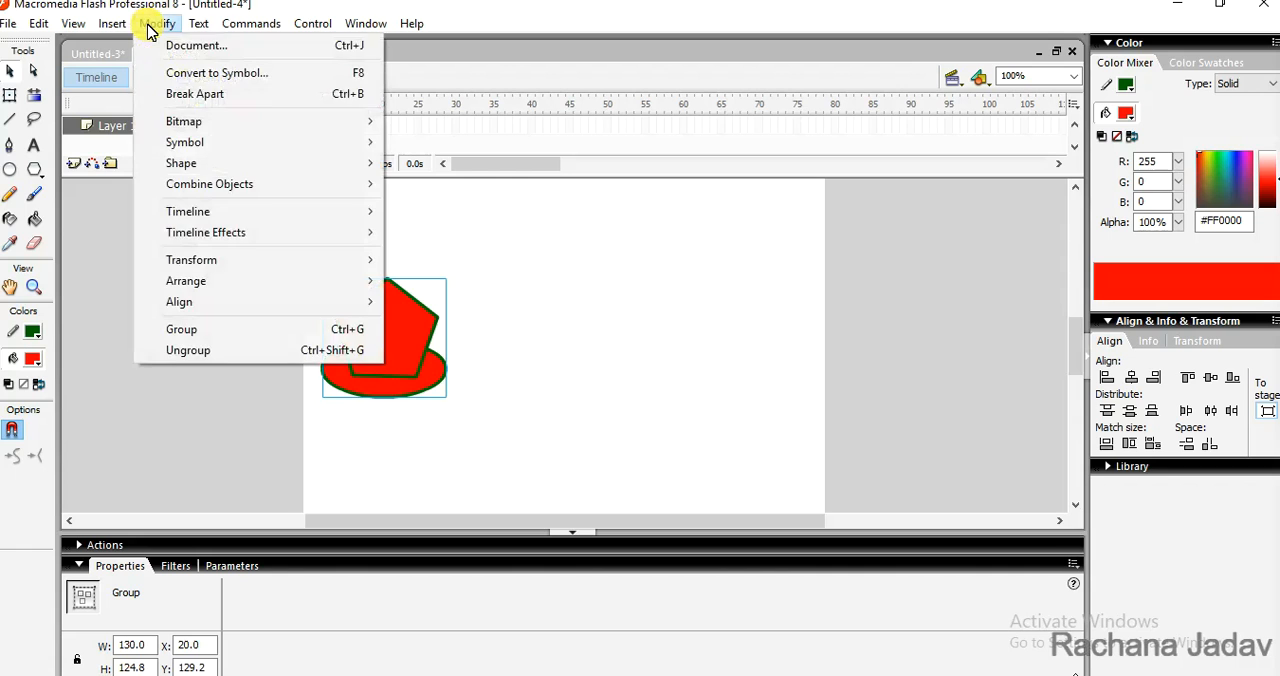
pyautogui.moveTo(228, 266)
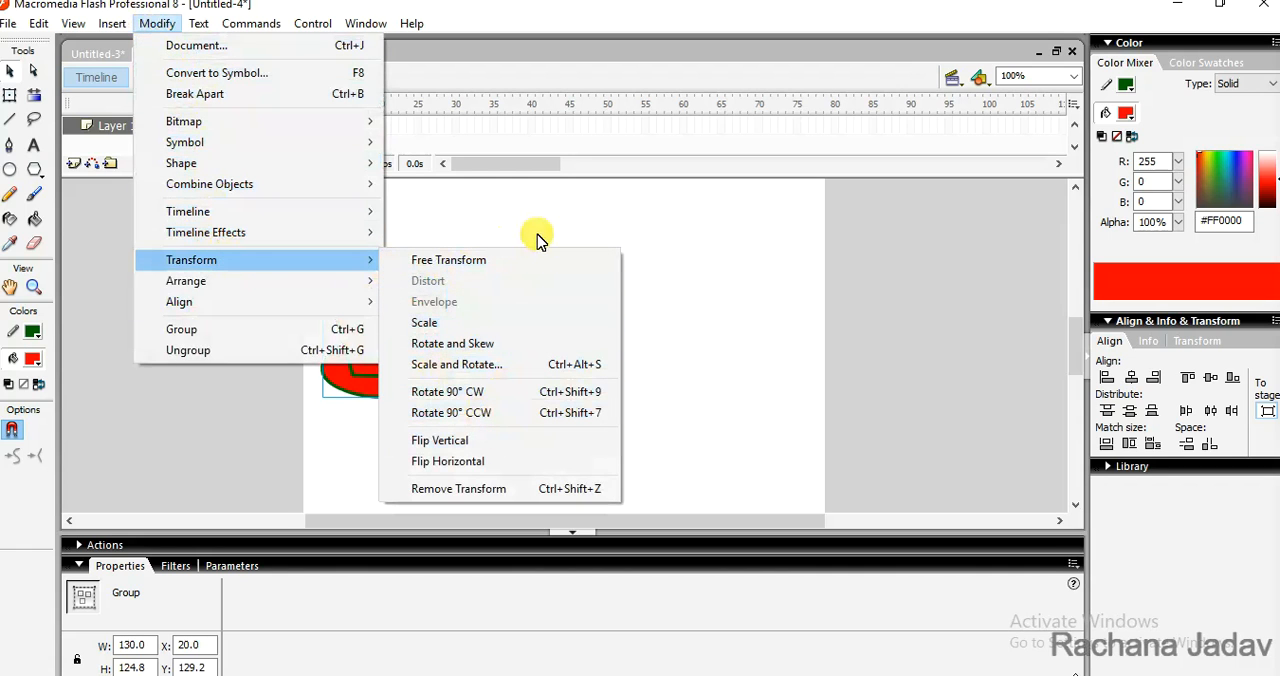
pyautogui.moveTo(40, 26)
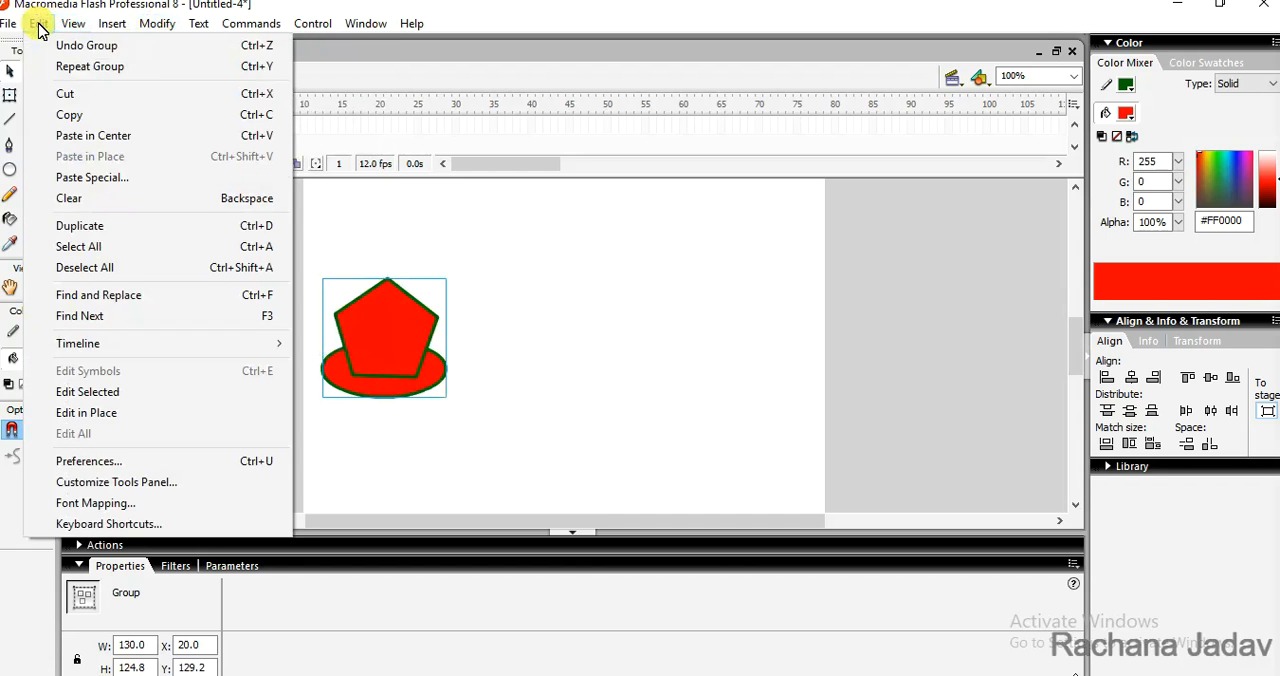
pyautogui.click(72, 114)
pyautogui.click(588, 318)
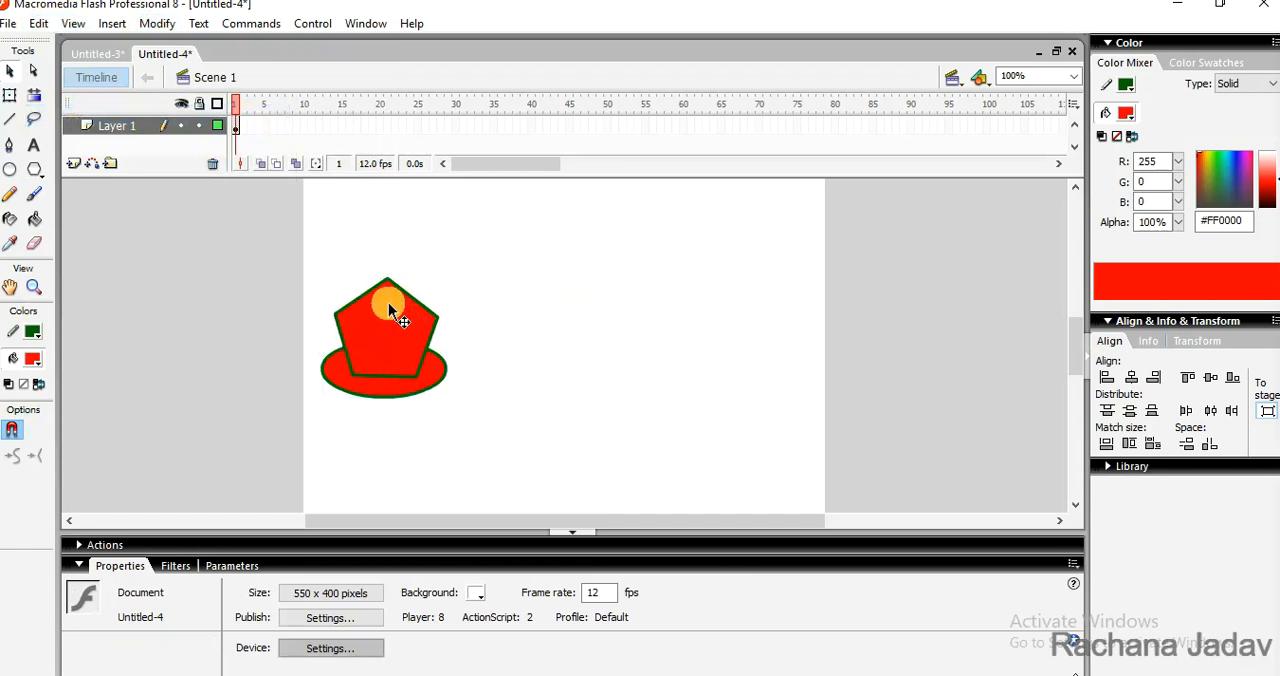
pyautogui.hotkey('ctrl', 'v')
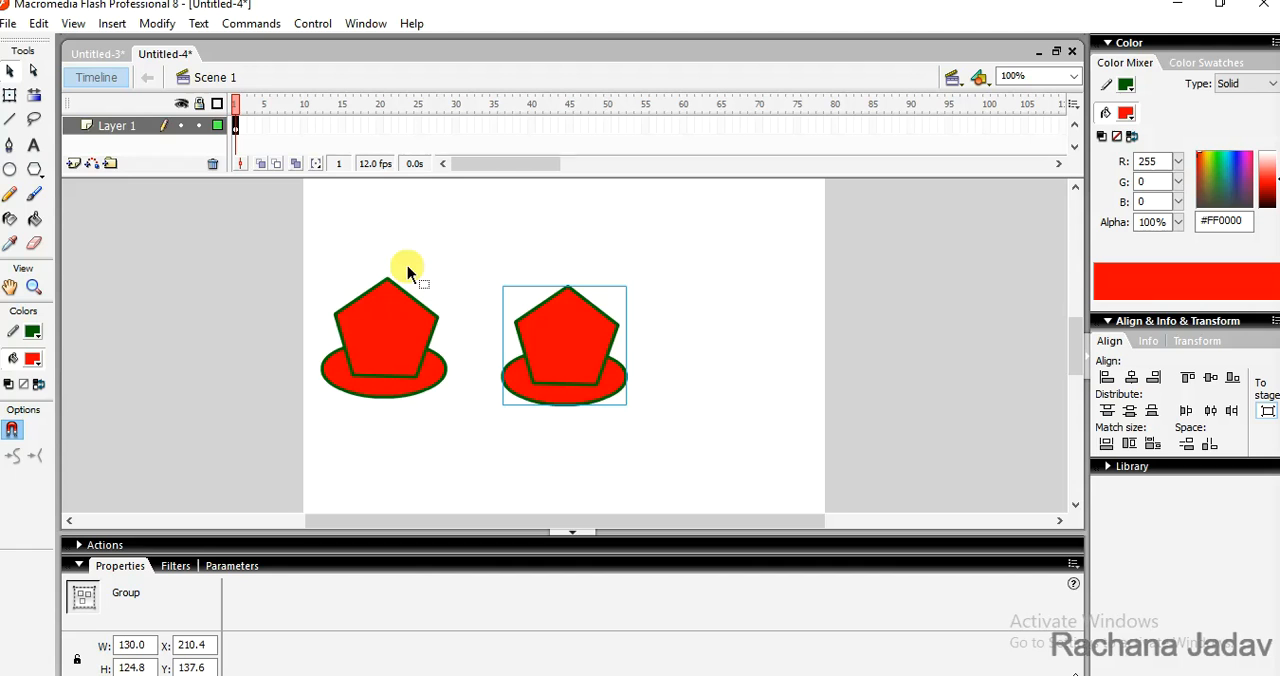
# - Flip the pasted copy of the group vertically
pyautogui.click(158, 25)
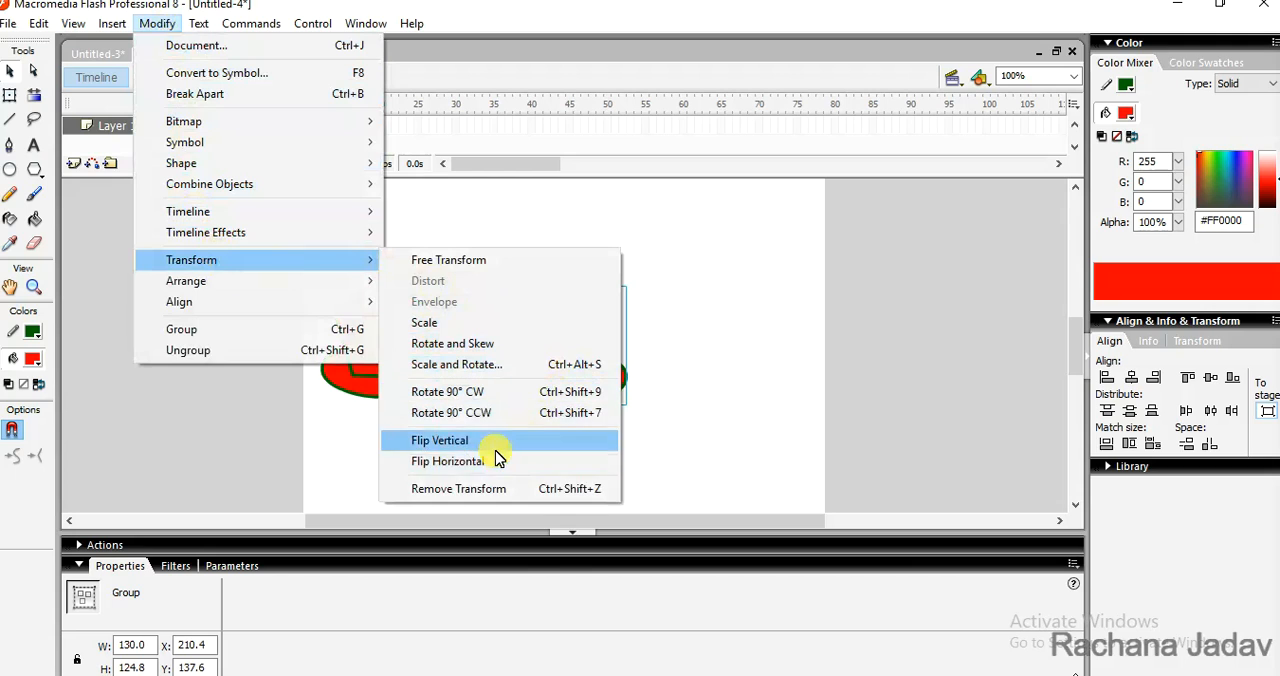
pyautogui.click(500, 445)
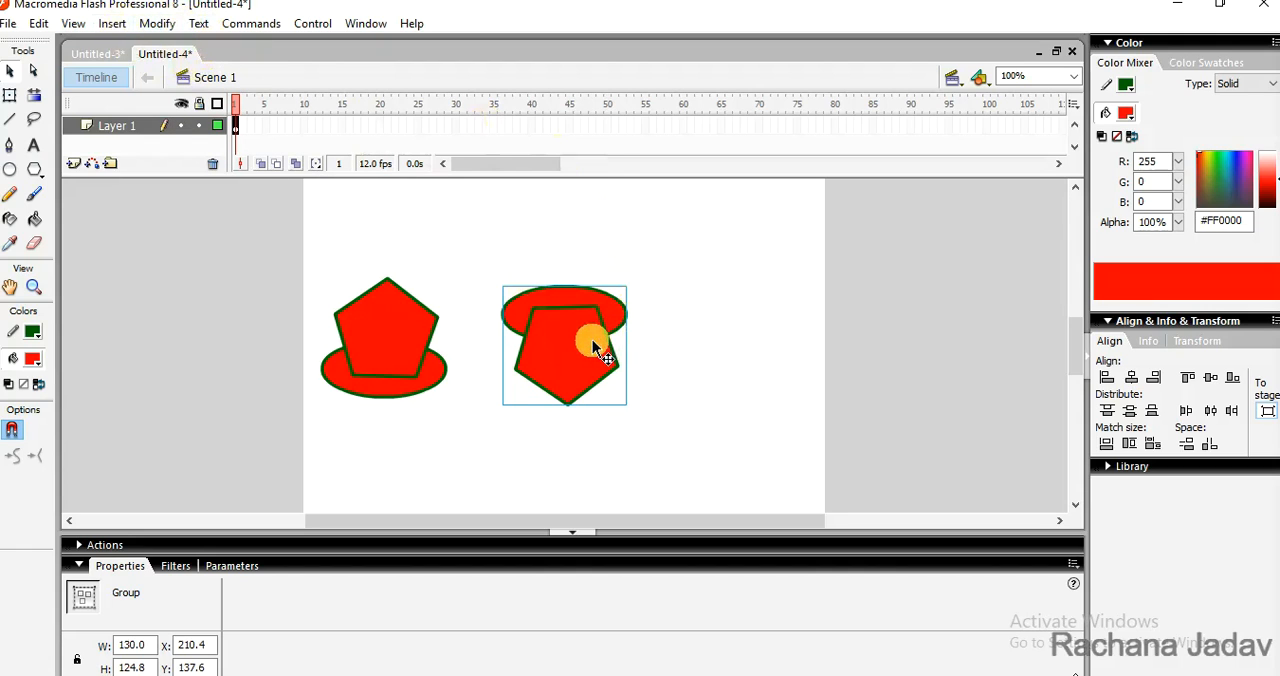
# - Paste another copy of the group, placed right of the others at about X 391, Y 77, and flip it horizontally
pyautogui.hotkey('ctrl', 'z')
pyautogui.moveTo(580, 330); pyautogui.dragTo(731, 274)
pyautogui.click(158, 23)
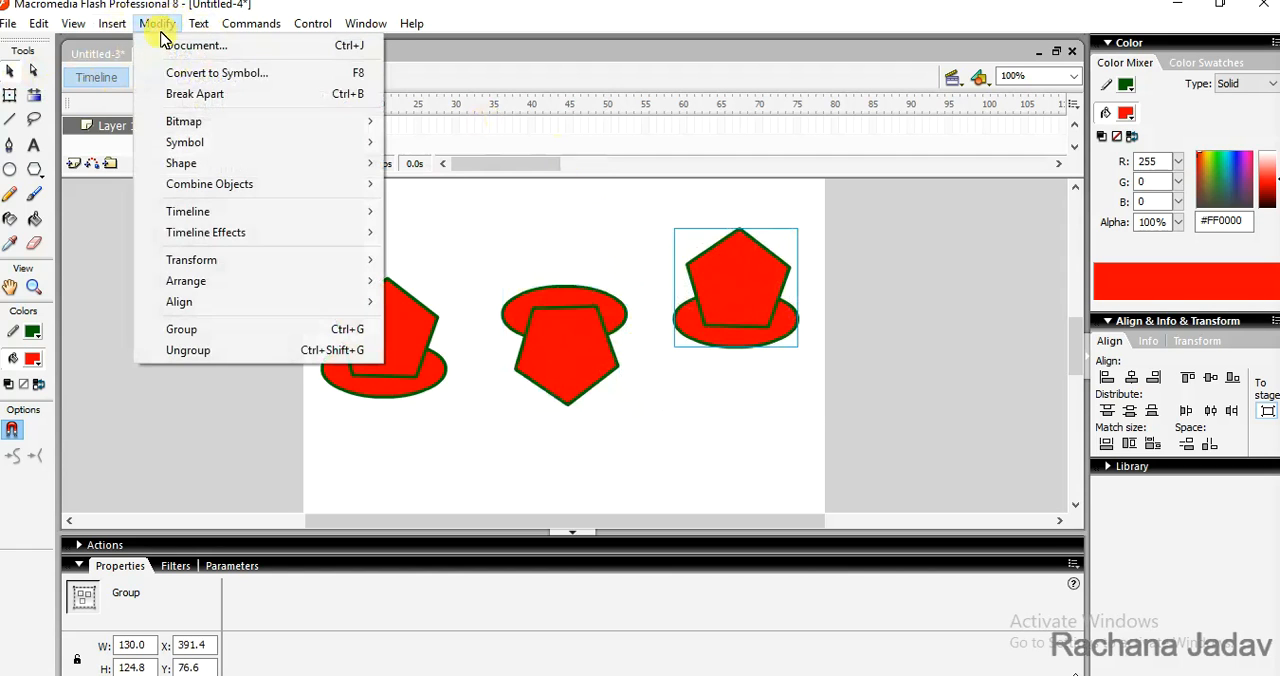
pyautogui.moveTo(300, 260)
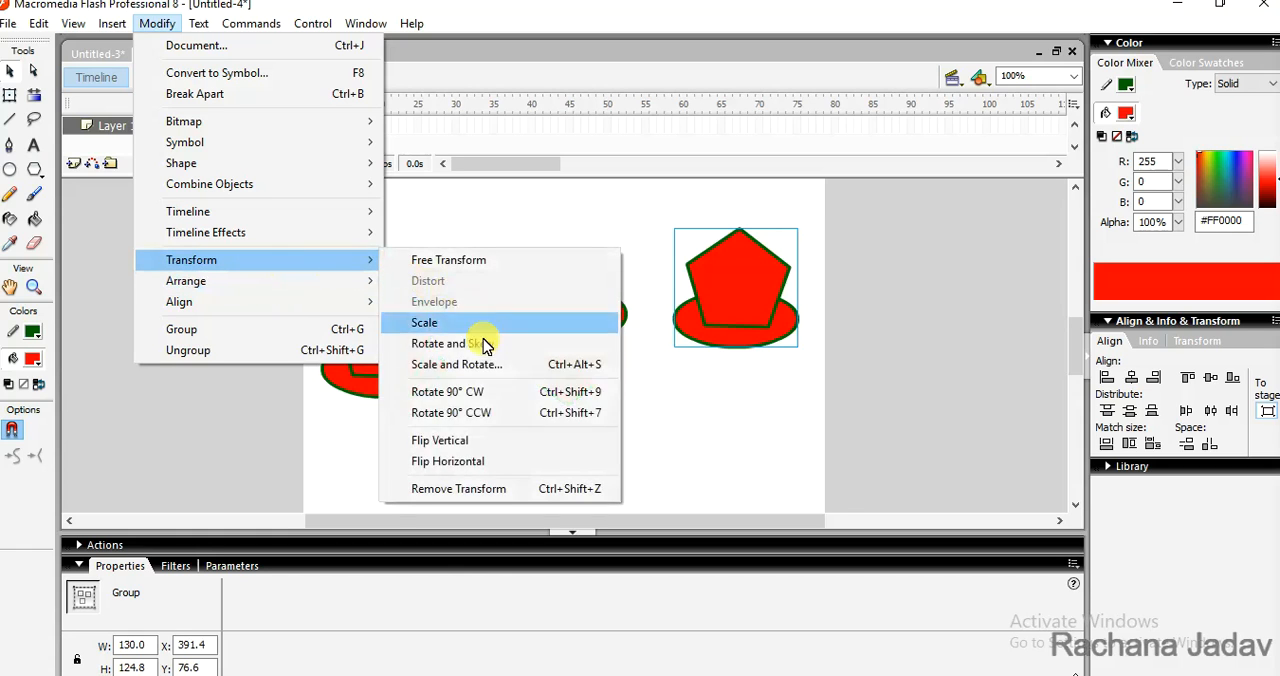
pyautogui.click(476, 463)
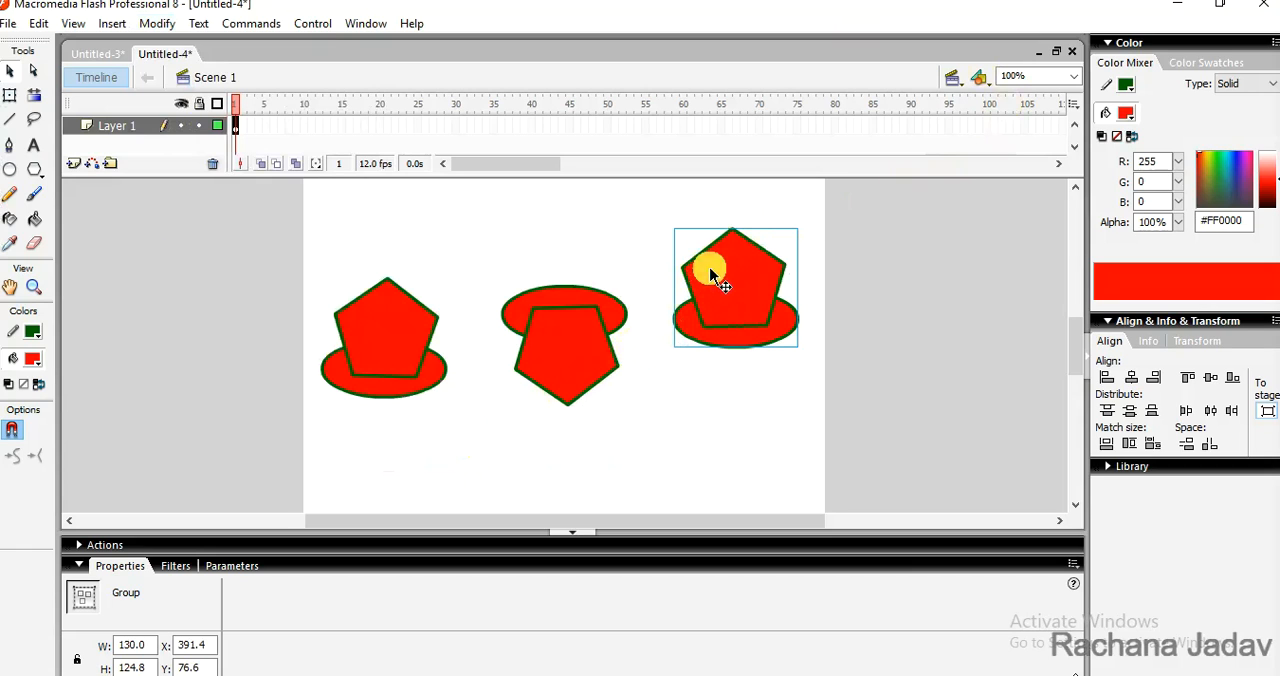
# - Undo the rightmost group's horizontal flip and its last move, and redo both
pyautogui.hotkey('ctrl', 'z')
pyautogui.hotkey('ctrl', 'z')
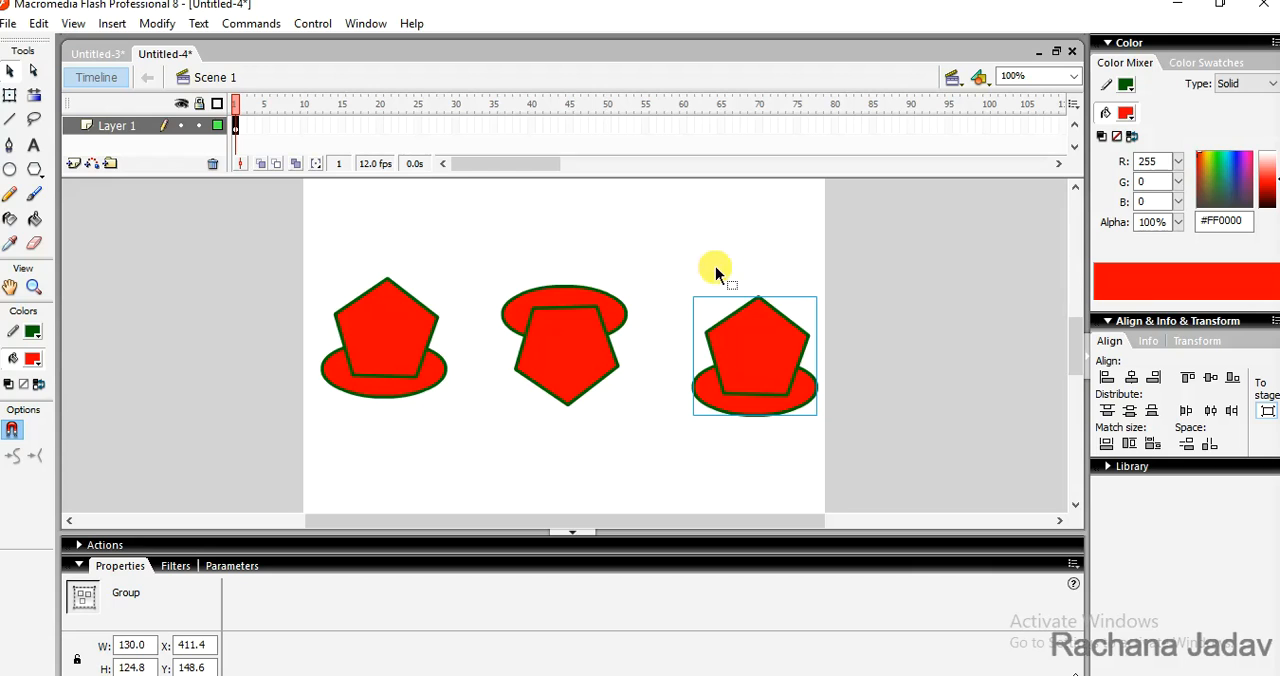
pyautogui.hotkey('ctrl', 'z')
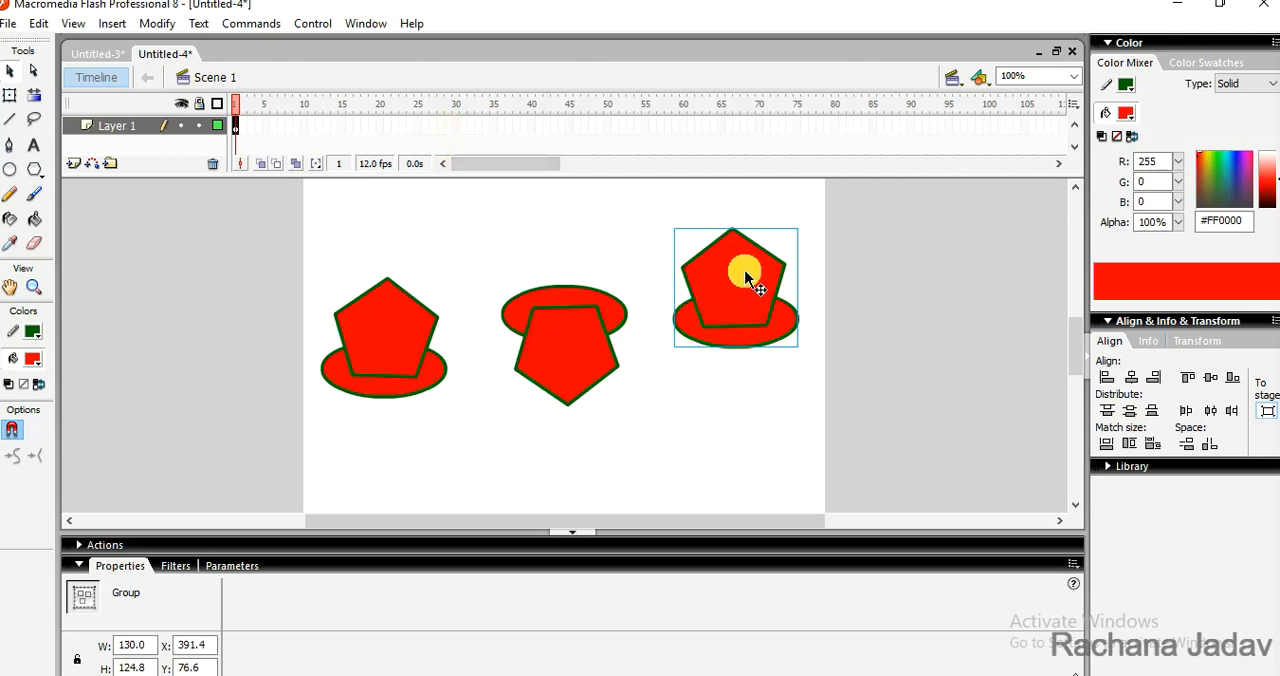
# - Move the horizontally flipped group down and slightly right to about X 412, Y 169
pyautogui.moveTo(745, 271); pyautogui.dragTo(652, 236)
pyautogui.moveTo(652, 236); pyautogui.dragTo(770, 332)
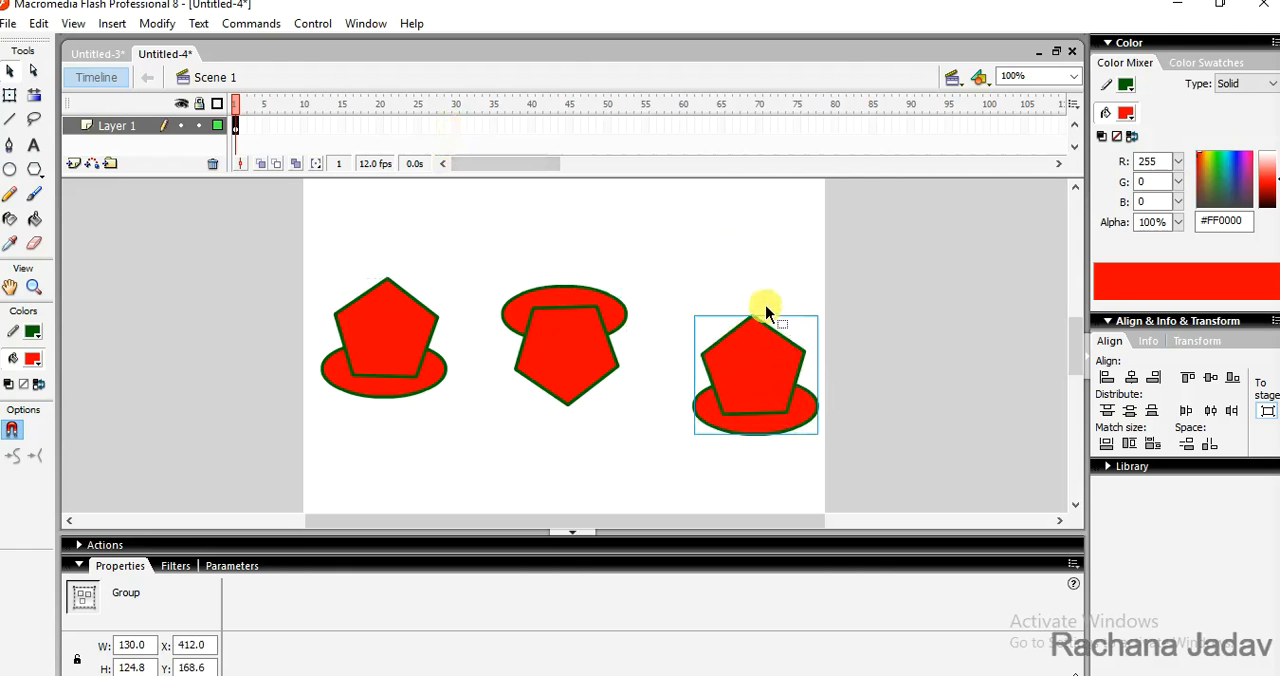